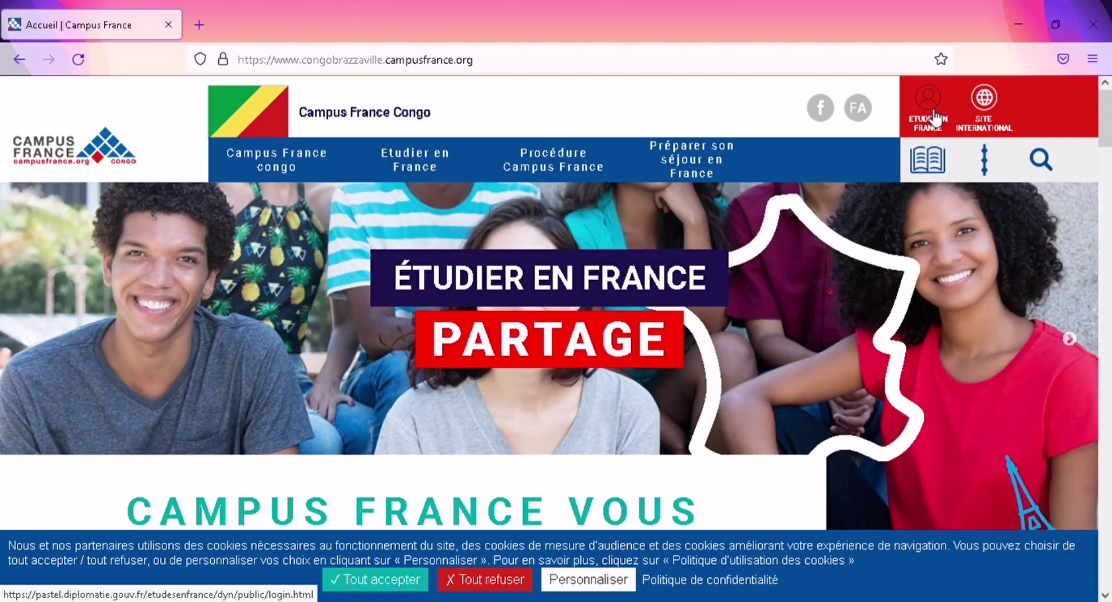
# Step: Open the Études en France candidate login page beside Campus France and start signing up
pyautogui.click(934, 117)
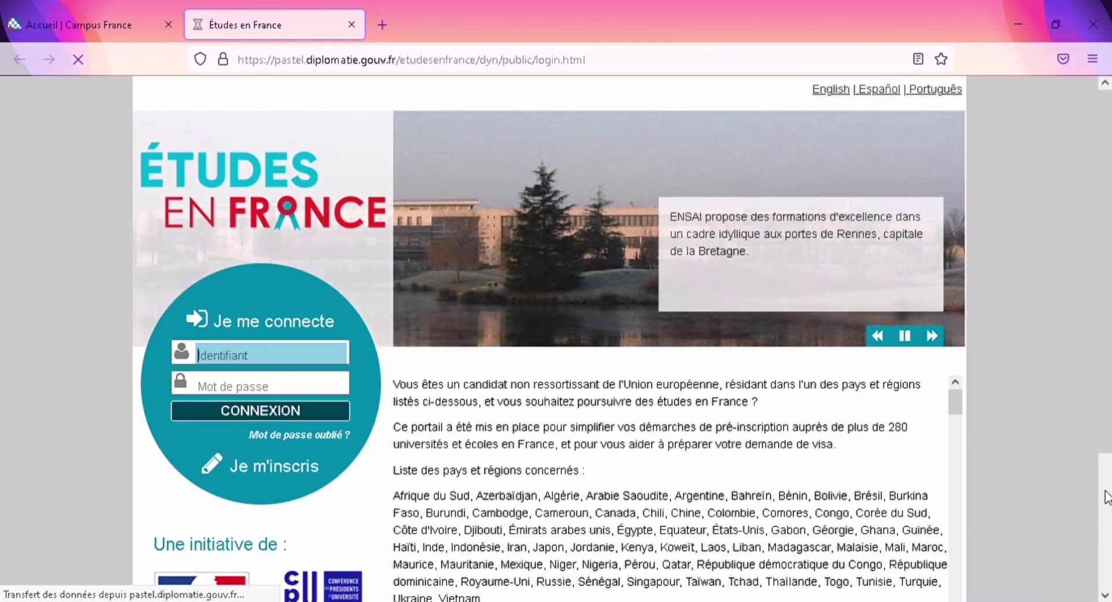
pyautogui.scroll(-3, 1107, 498)
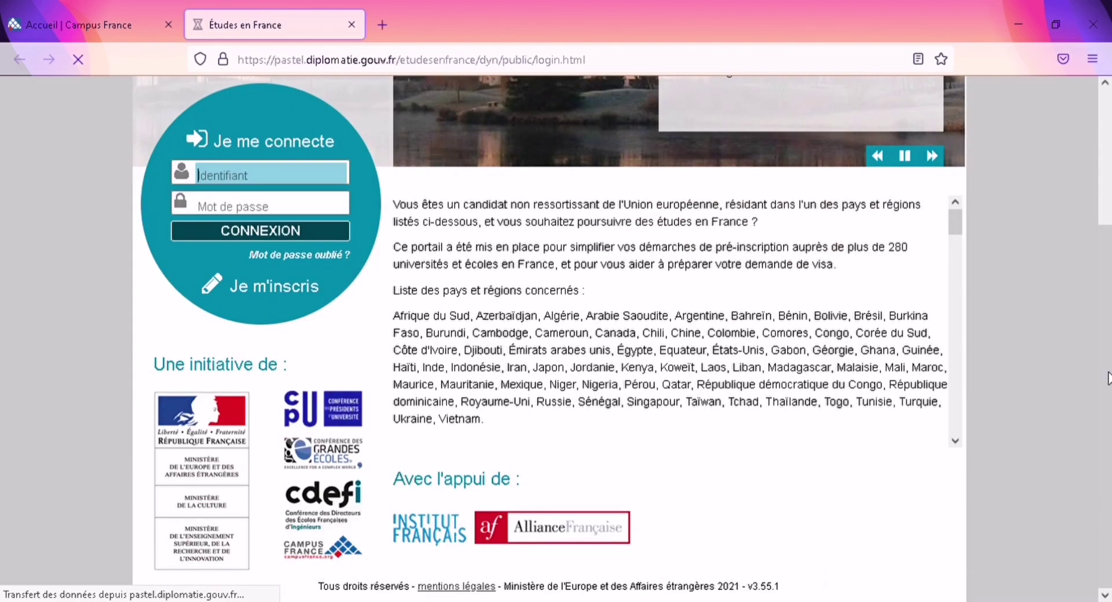
pyautogui.scroll(3, 1109, 197)
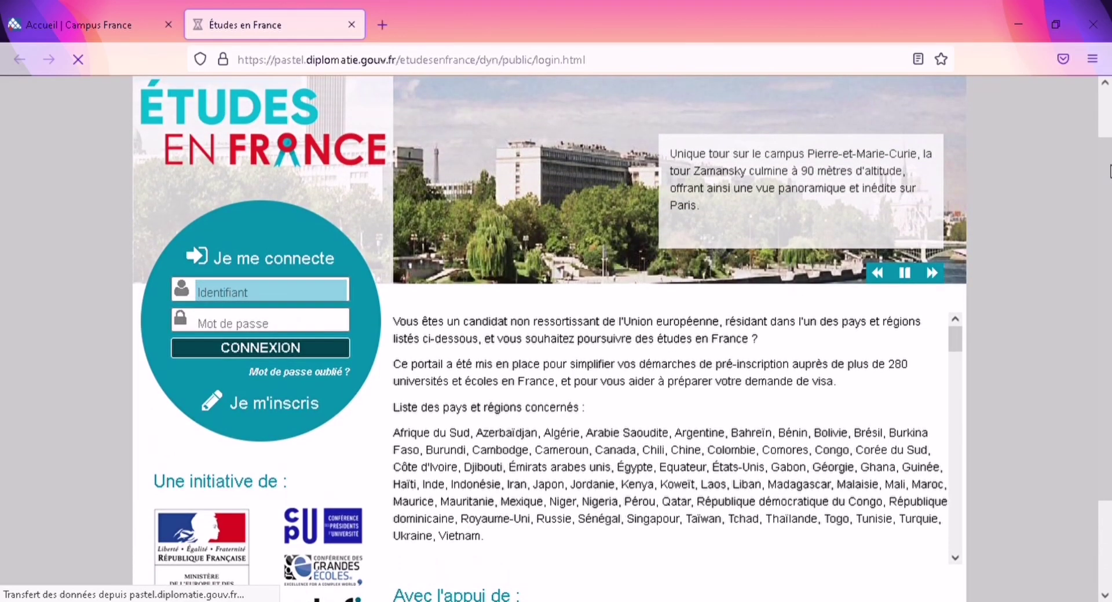
pyautogui.moveTo(338, 263)
pyautogui.mouseDown()
pyautogui.moveTo(213, 260)
pyautogui.moveTo(284, 274)
pyautogui.moveTo(345, 265)
pyautogui.mouseUp()
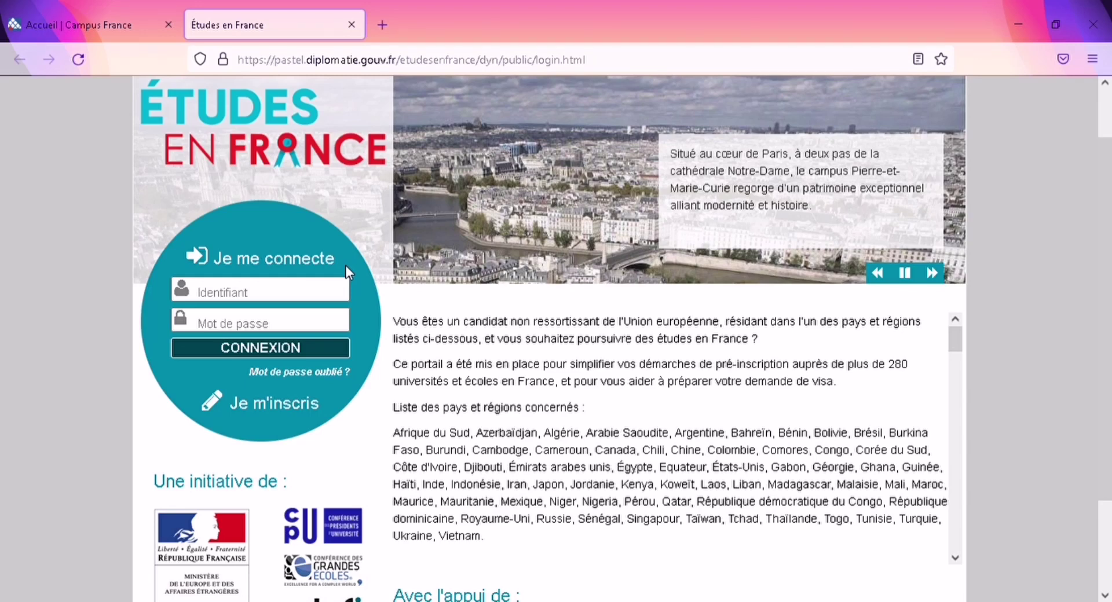
pyautogui.click(280, 409)
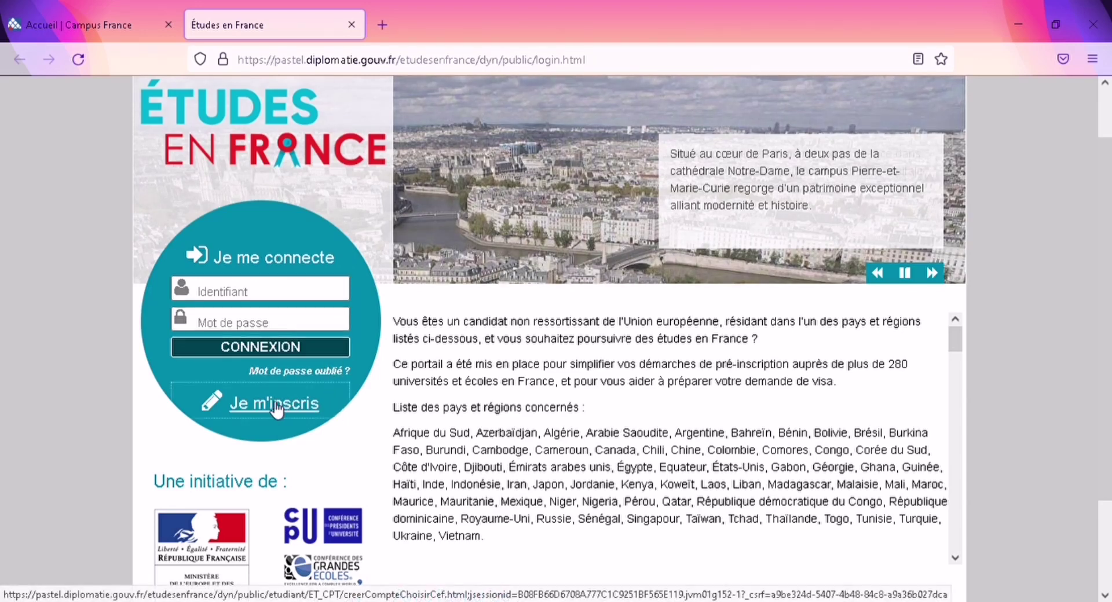
# Step: Open the account creation form and choose Espace Campus France Congo as the office
pyautogui.click(272, 414)
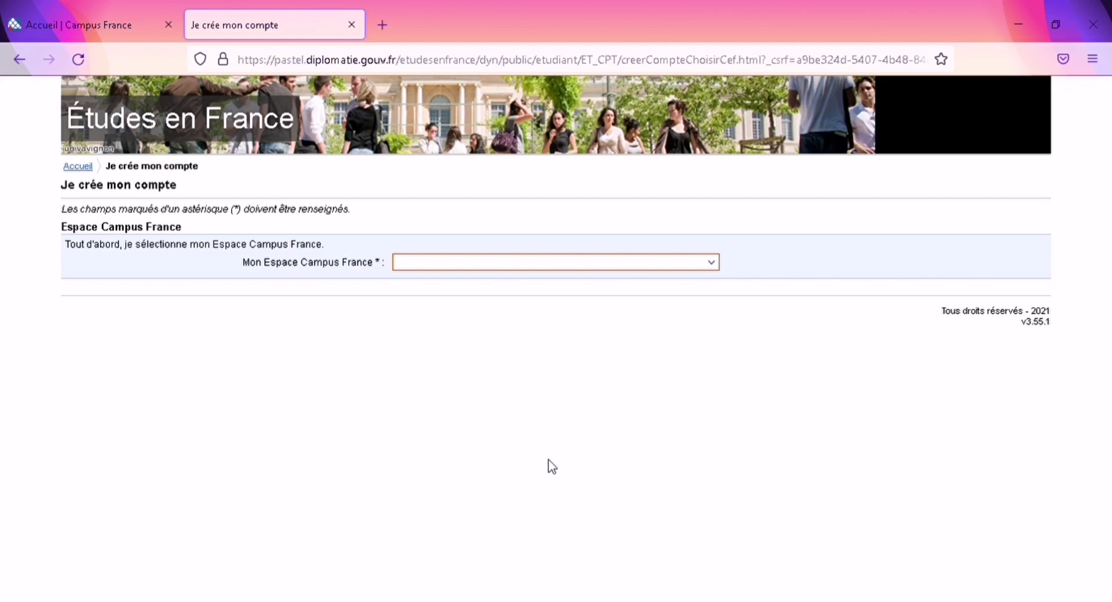
pyautogui.press('Down')
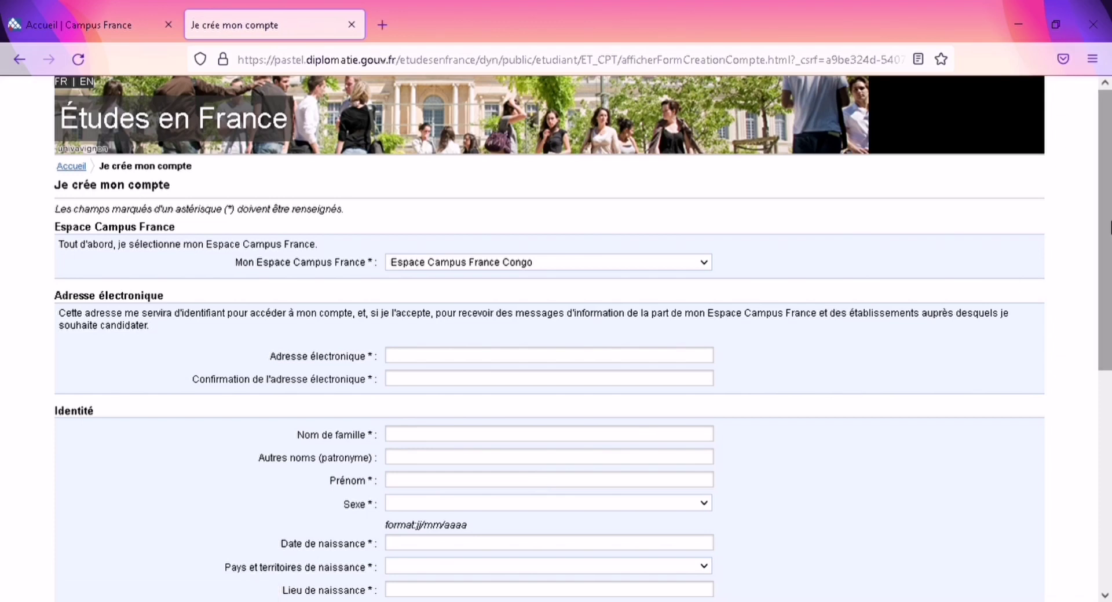
# Step: Enter the applicant's Gmail address in both the e-mail and confirmation fields
pyautogui.moveTo(1106, 215); pyautogui.dragTo(1106, 281)
pyautogui.click(505, 247)
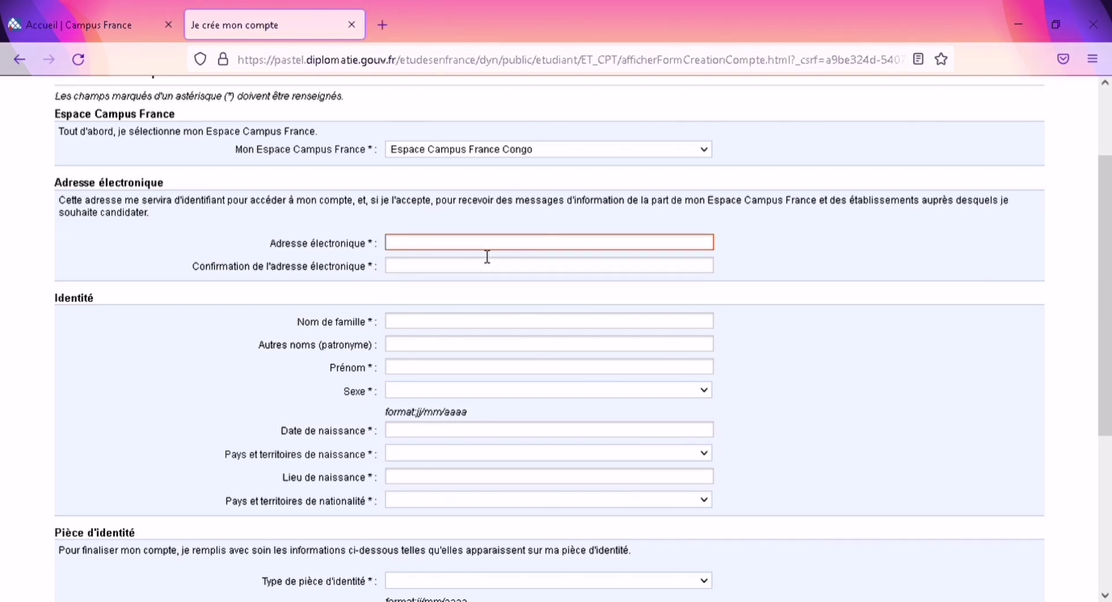
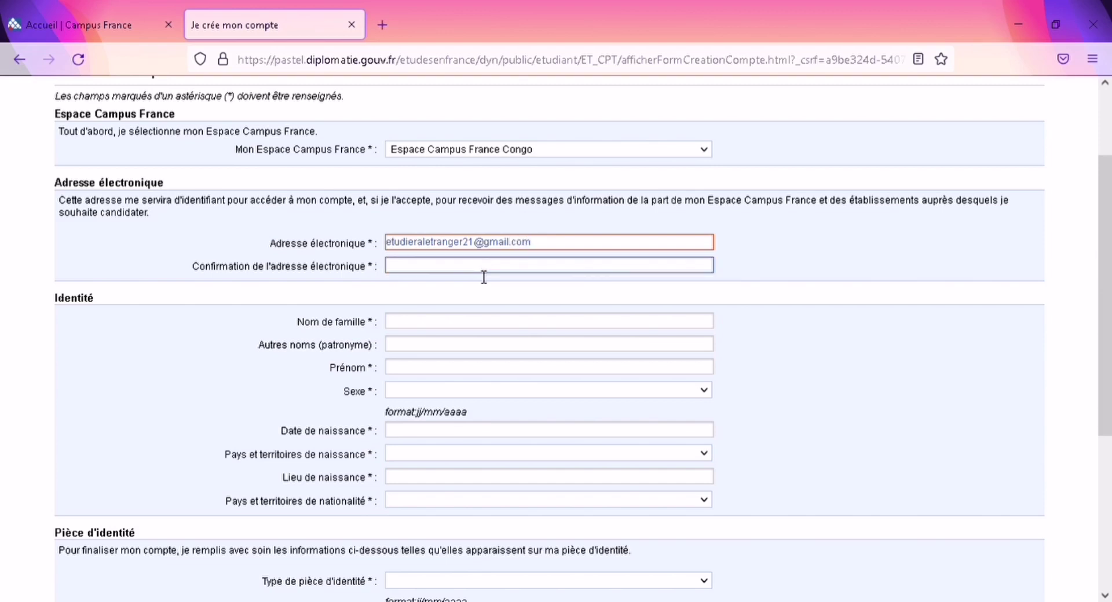
pyautogui.click(485, 272)
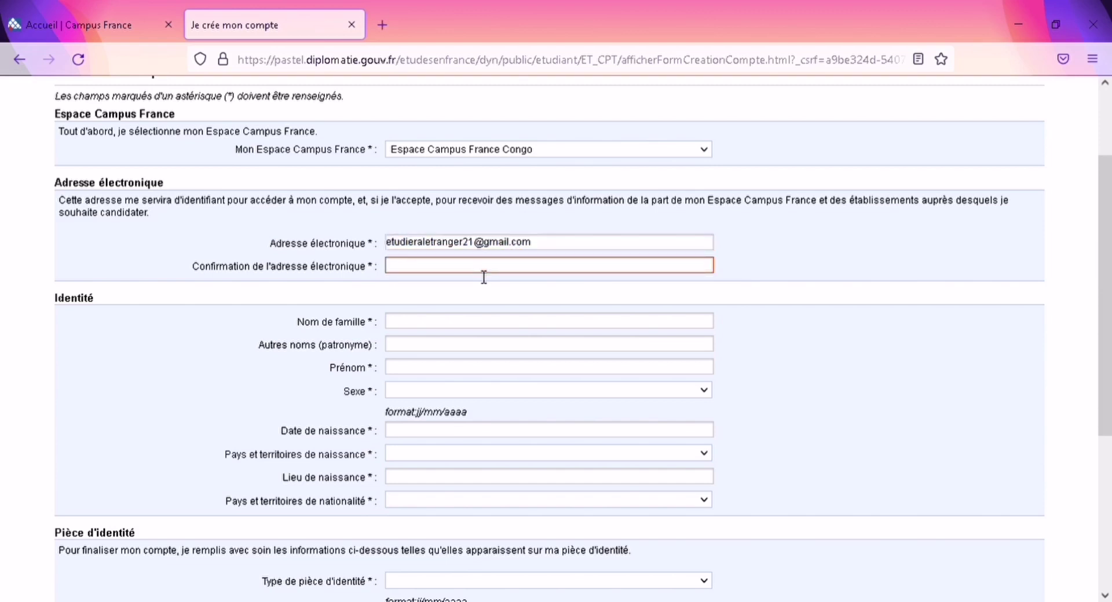
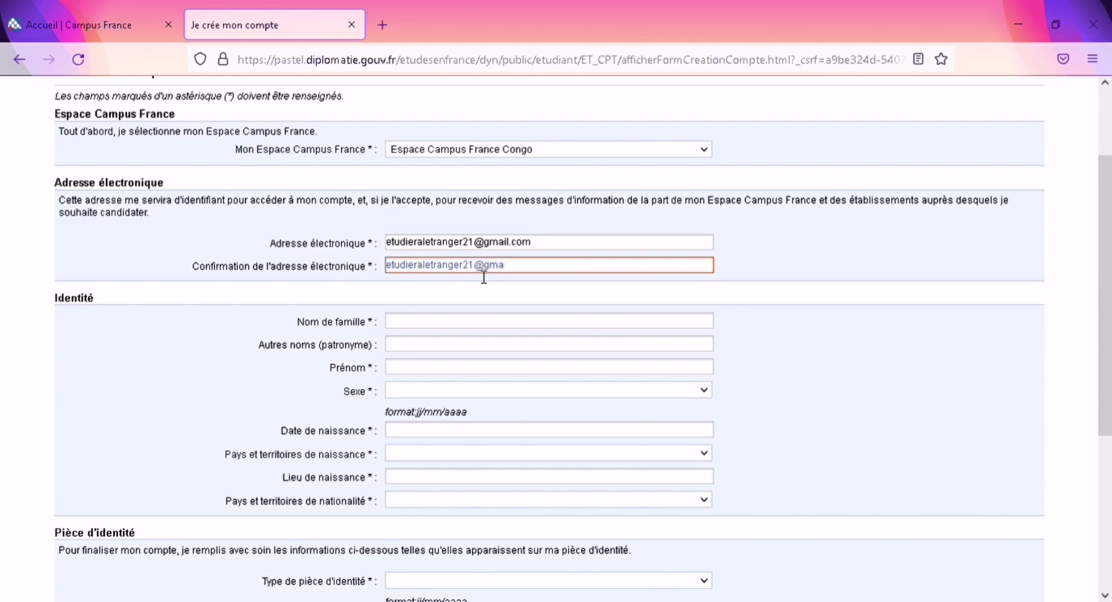
# Step: Fill in the applicant's family name and first name, correcting typos
pyautogui.click(473, 323)
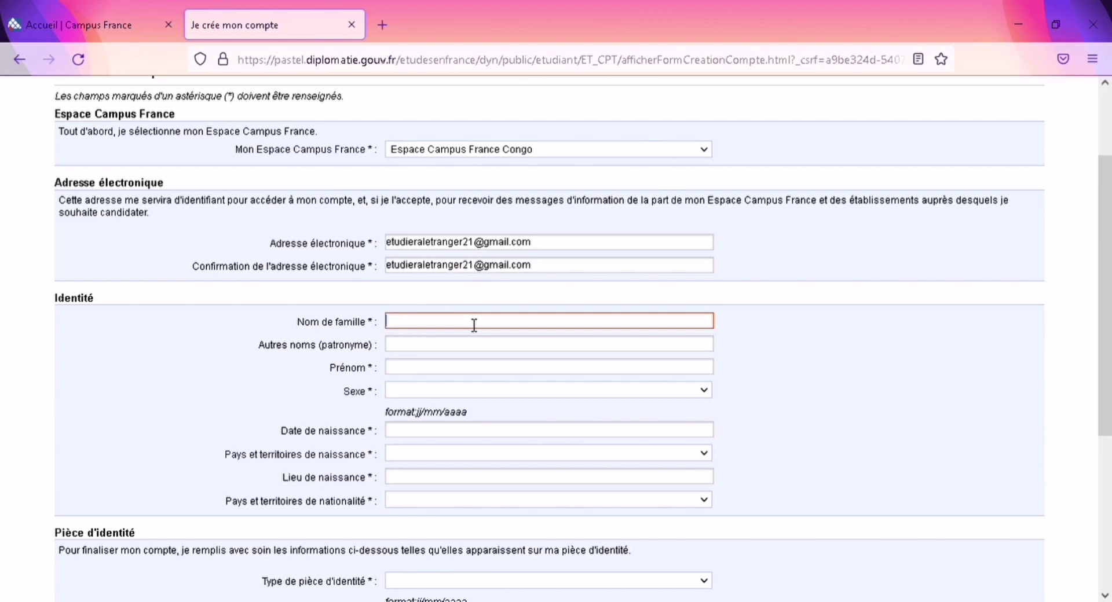
pyautogui.write('er')
pyautogui.press('BackSpace')
pyautogui.write('tudier')
pyautogui.click(446, 373)
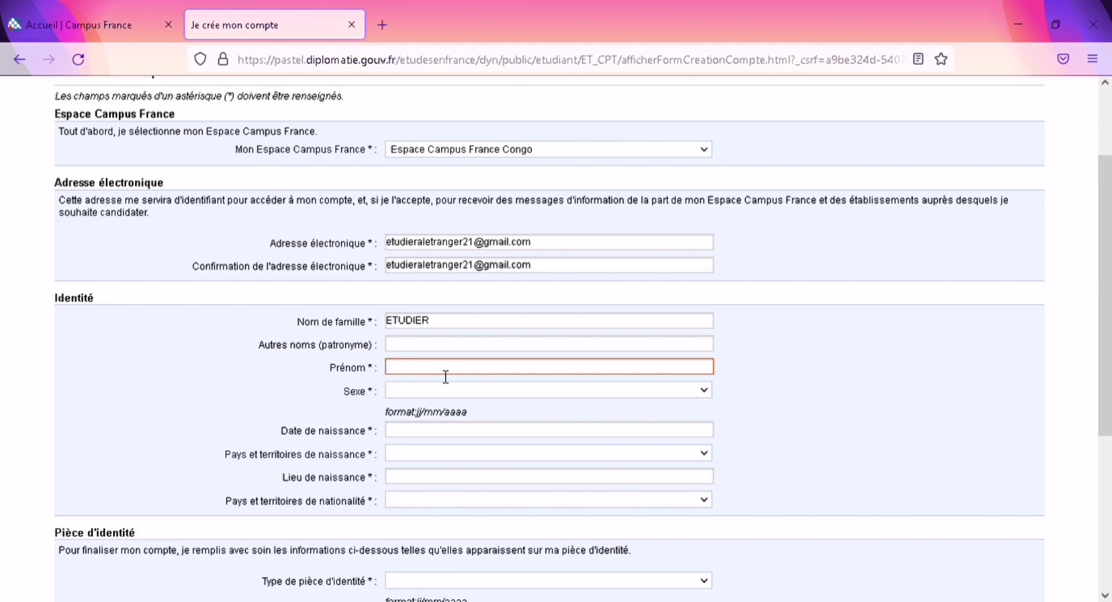
pyautogui.write('france')
pyautogui.press('BackSpace')
pyautogui.press('BackSpace')
pyautogui.press('BackSpace')
pyautogui.press('BackSpace')
pyautogui.press('BackSpace')
pyautogui.press('BackSpace')
pyautogui.press('BackSpace')
pyautogui.write('etranger')
# Step: Set sex to Masculin and date of birth to 21/05/1994
pyautogui.press('Tab')
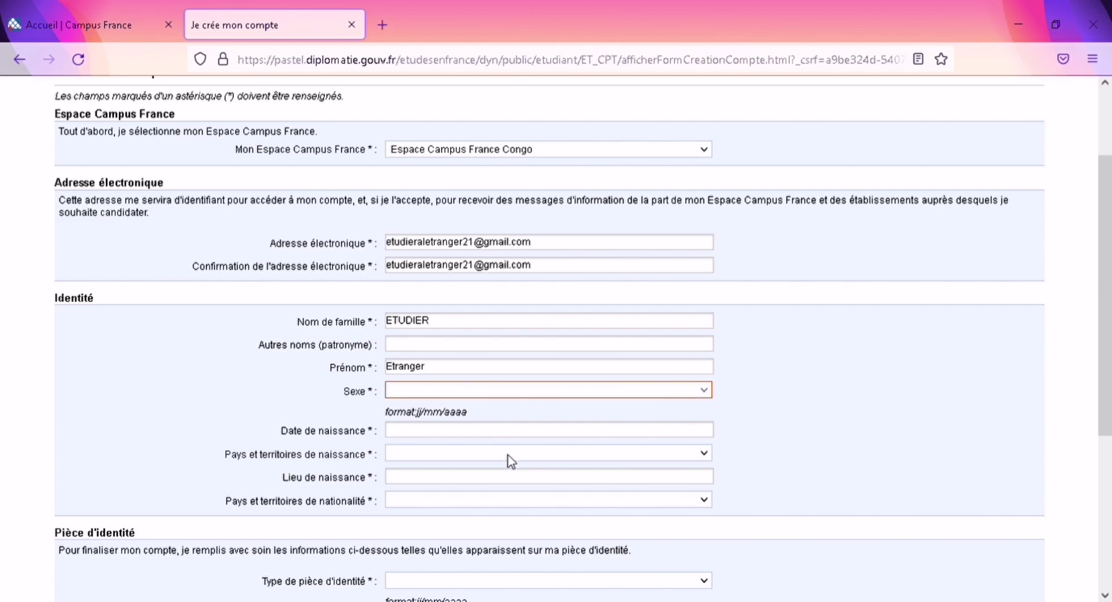
pyautogui.press('m')
pyautogui.click(504, 434)
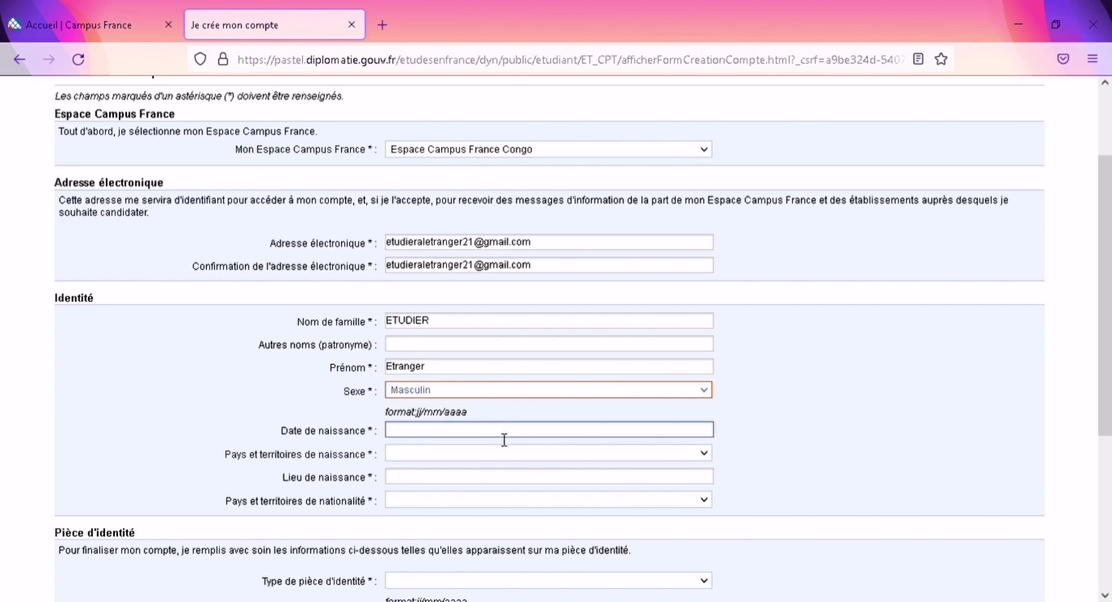
pyautogui.click(496, 438)
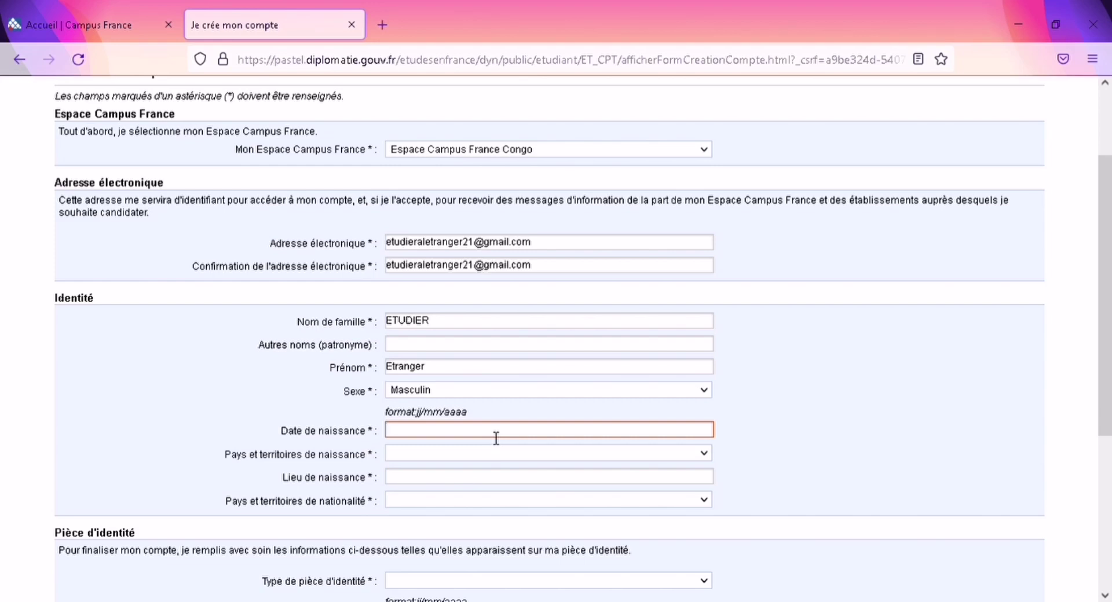
pyautogui.click(703, 457)
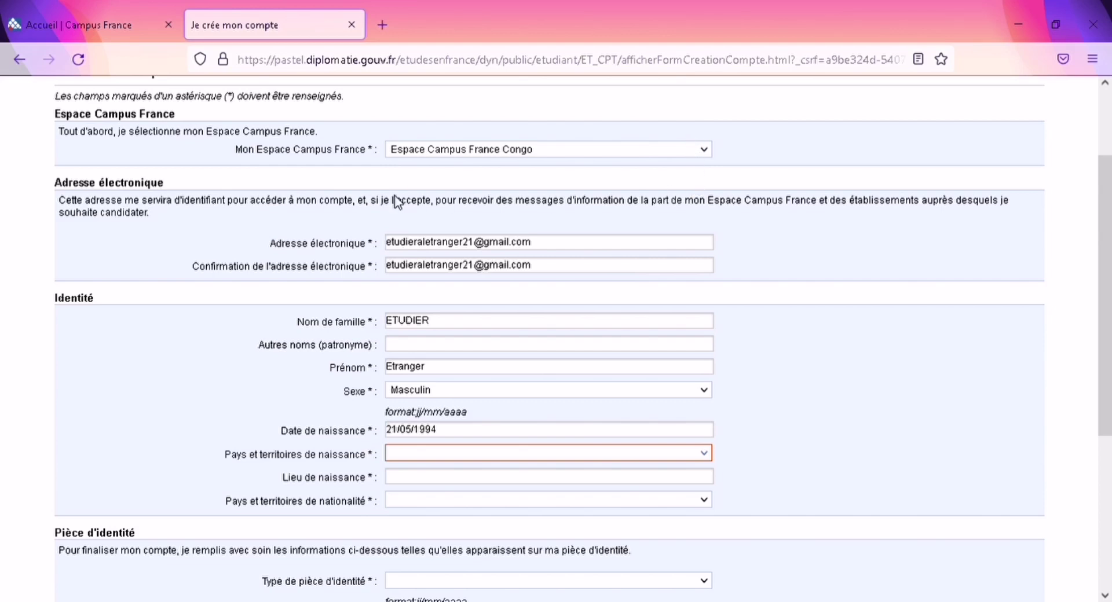
# Step: Enter Congo as birth country and nationality, with Brazzaville as place of birth
pyautogui.write('congo')
pyautogui.click(613, 478)
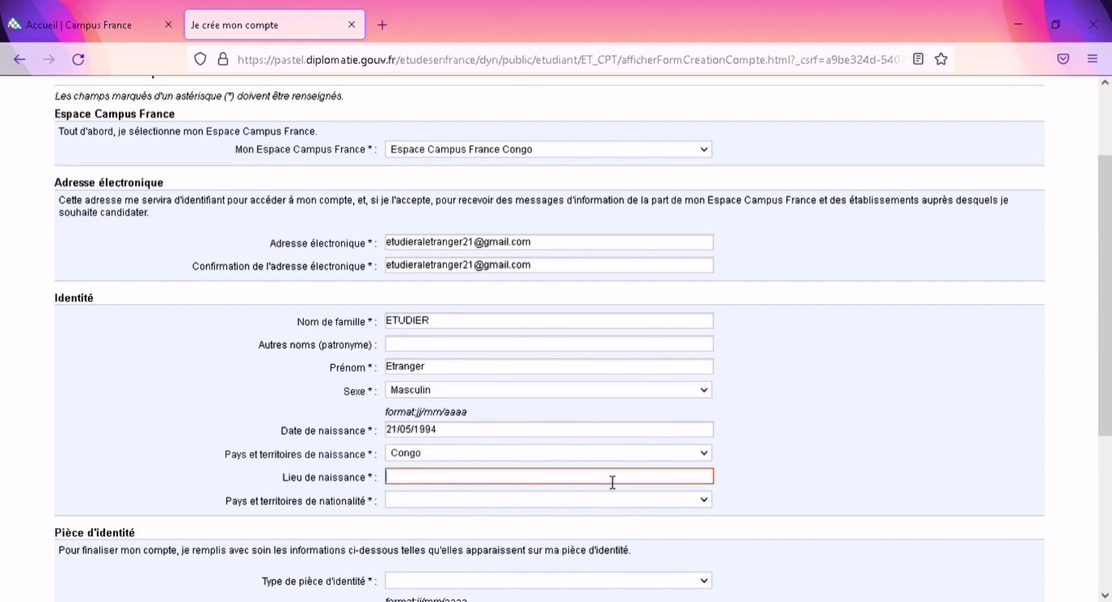
pyautogui.write('BRAZZAVILLE')
pyautogui.click(579, 500)
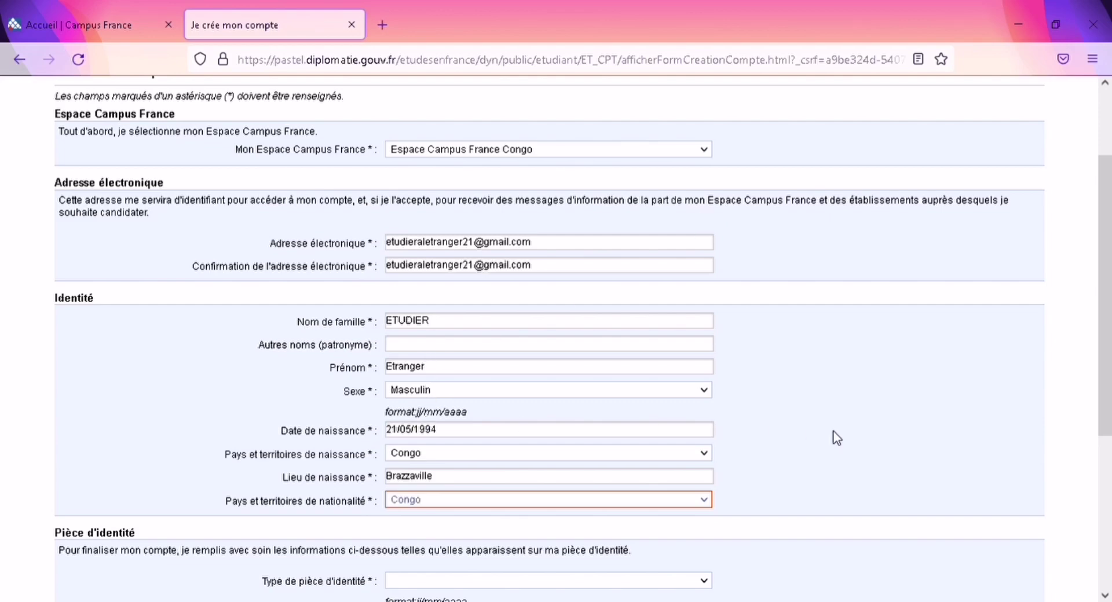
pyautogui.scroll(-5, 1082, 471)
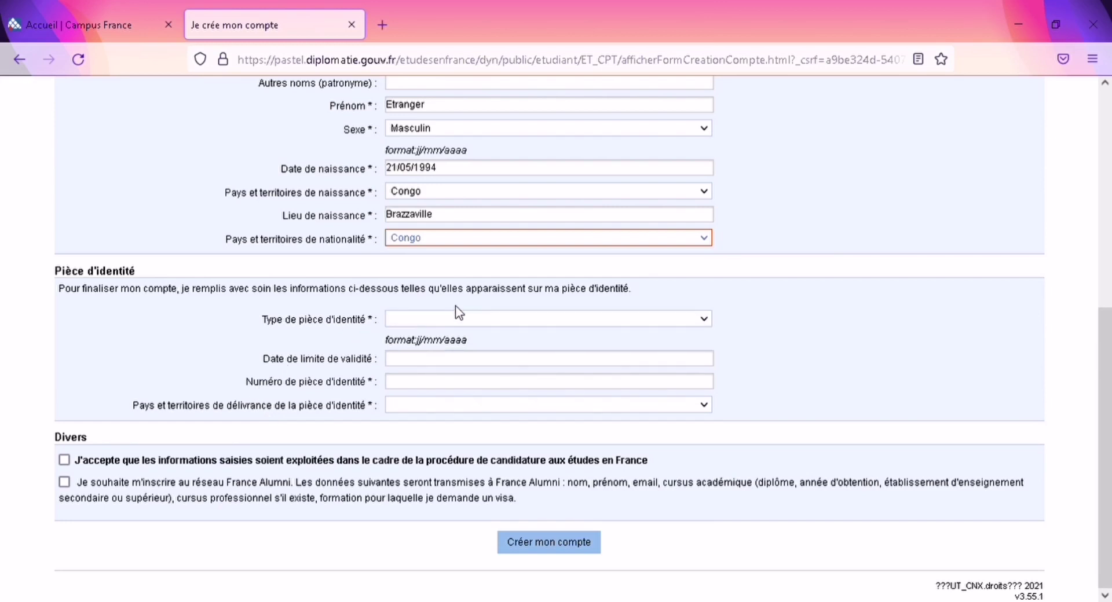
# Step: Choose Passeport with validity date 25/05/2024 and submit the form
pyautogui.press('Tab')
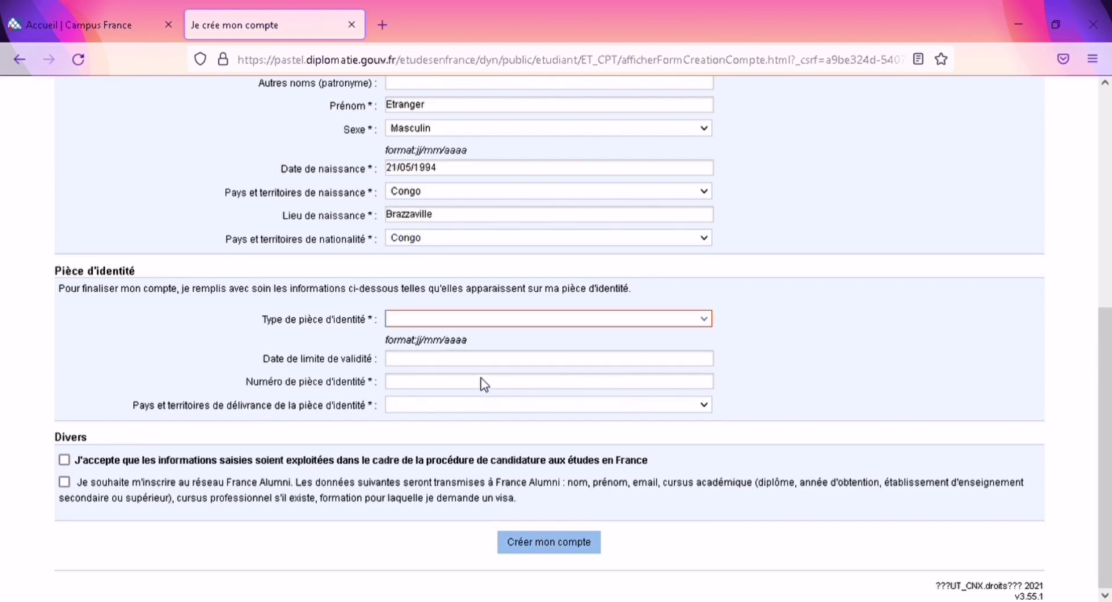
pyautogui.press('p')
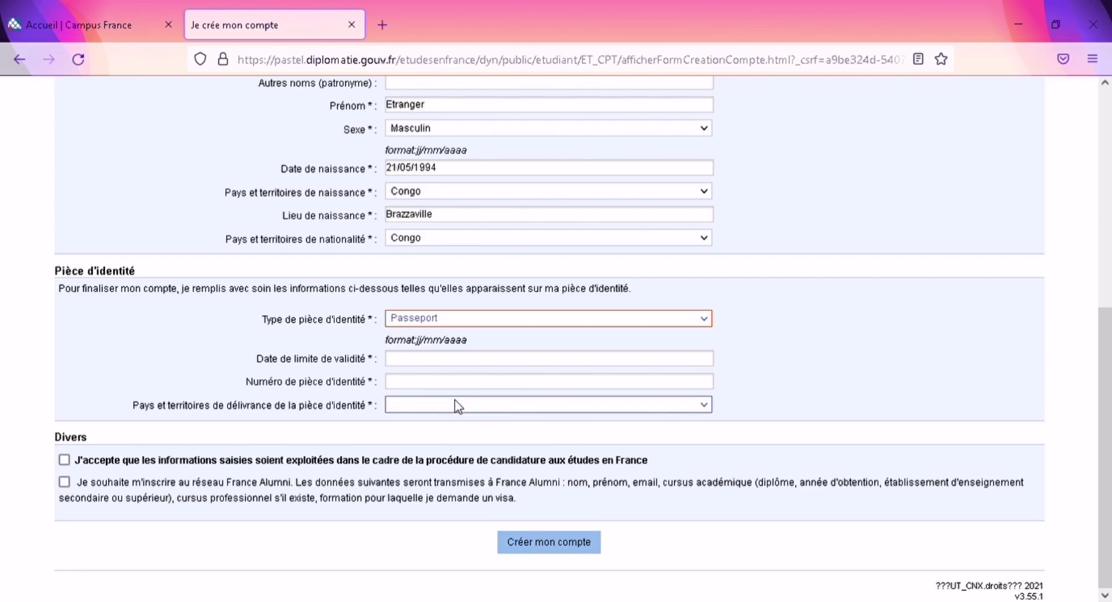
pyautogui.click(403, 360)
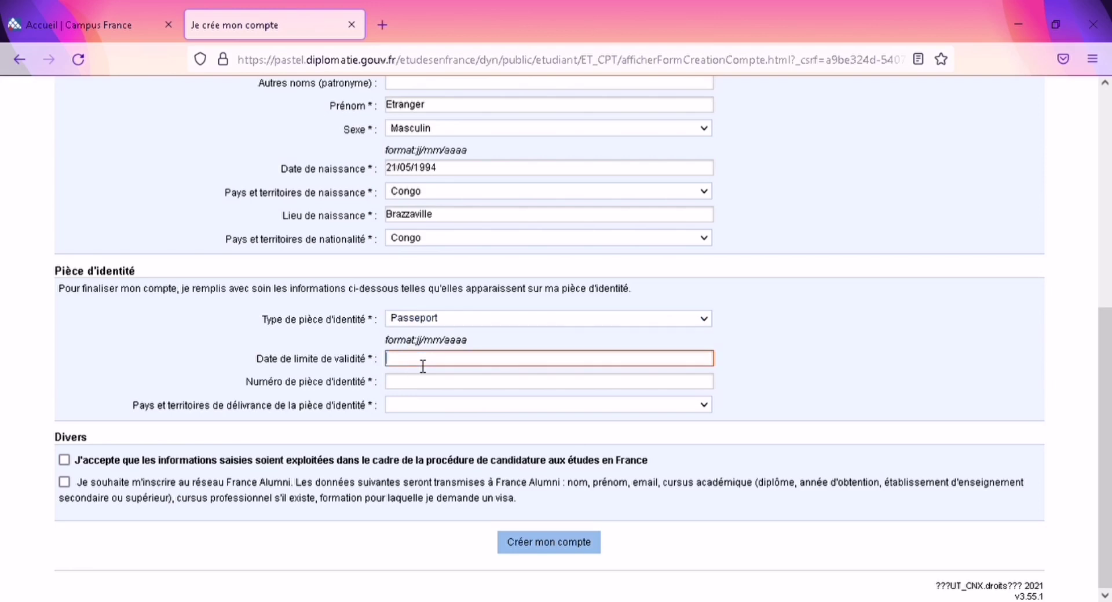
pyautogui.write('25/05/2024')
pyautogui.press('Return')
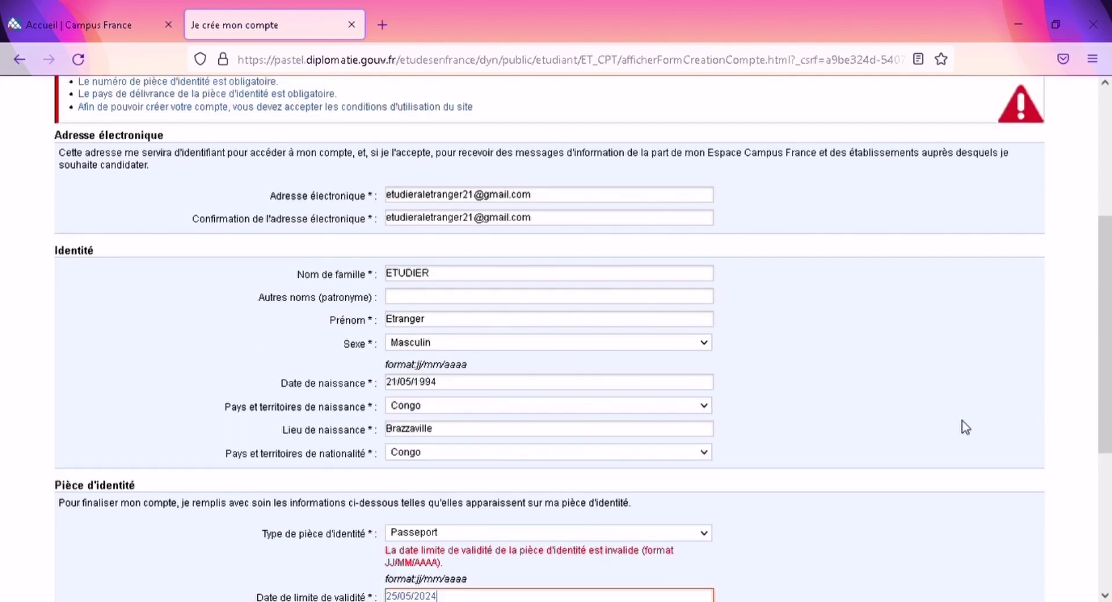
# Step: Enter the passport number in the identity-document number field
pyautogui.moveTo(1106, 327); pyautogui.dragTo(1106, 405)
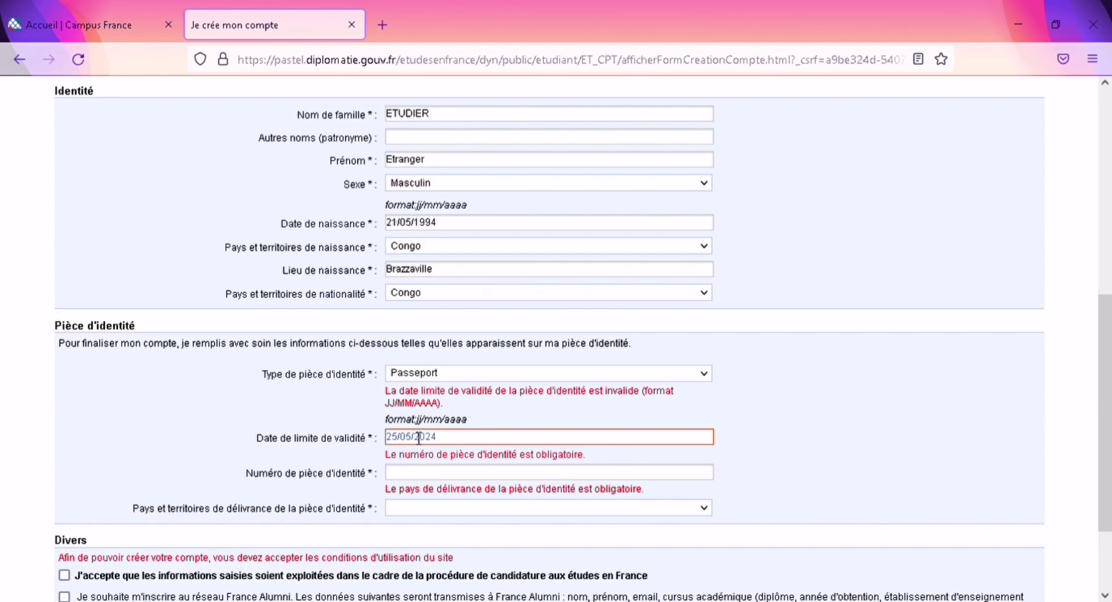
pyautogui.click(445, 482)
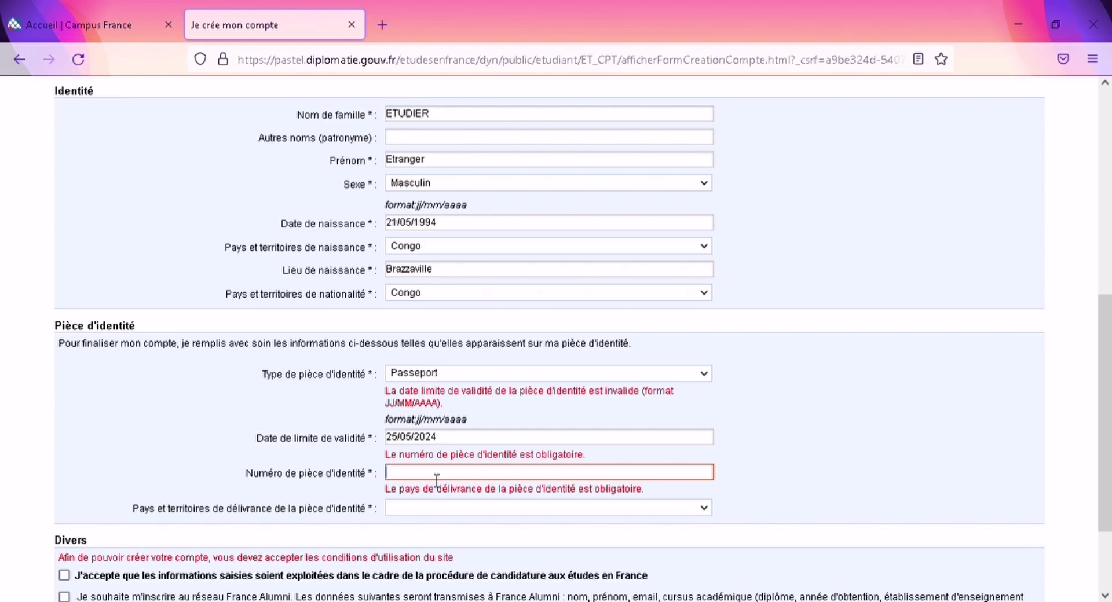
# Step: Choose Congo as issuing country, tick the consent boxes and create the account
pyautogui.click(707, 510)
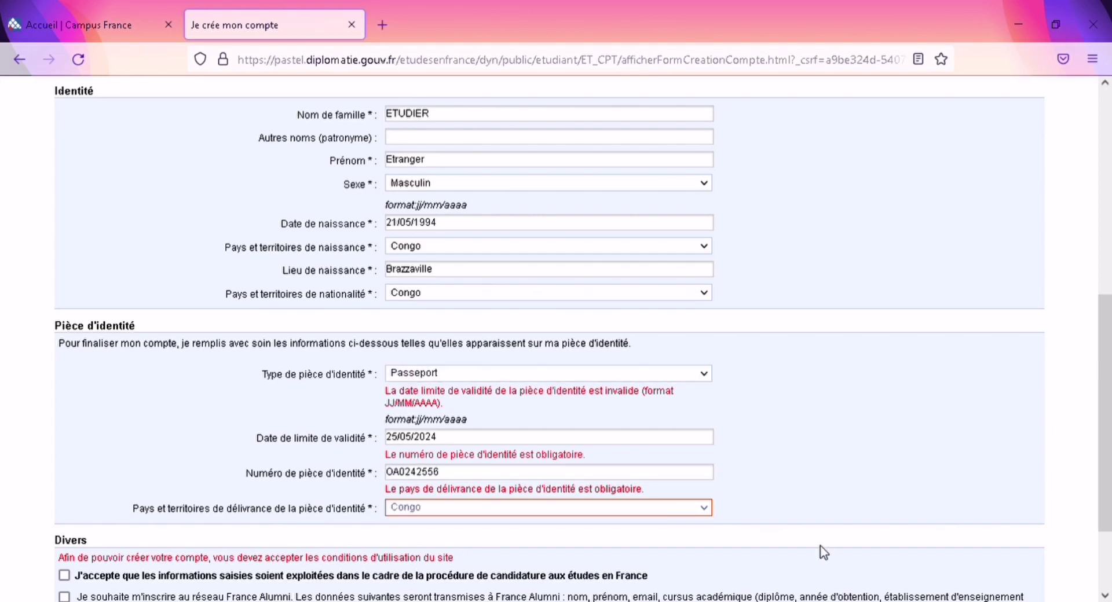
pyautogui.moveTo(1108, 427); pyautogui.dragTo(1107, 500)
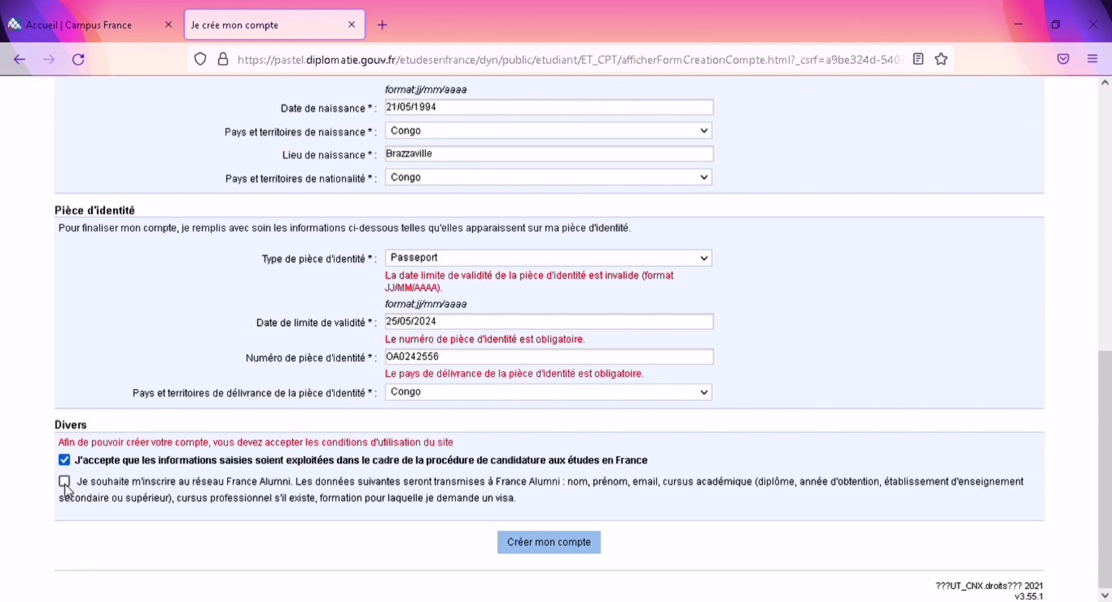
pyautogui.click(65, 483)
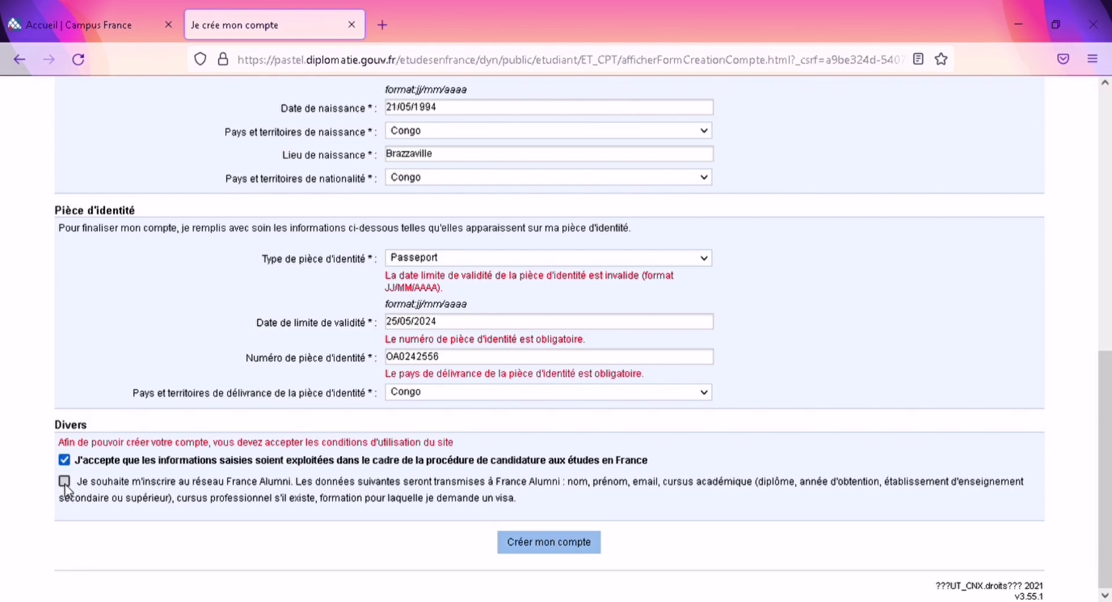
pyautogui.click(540, 551)
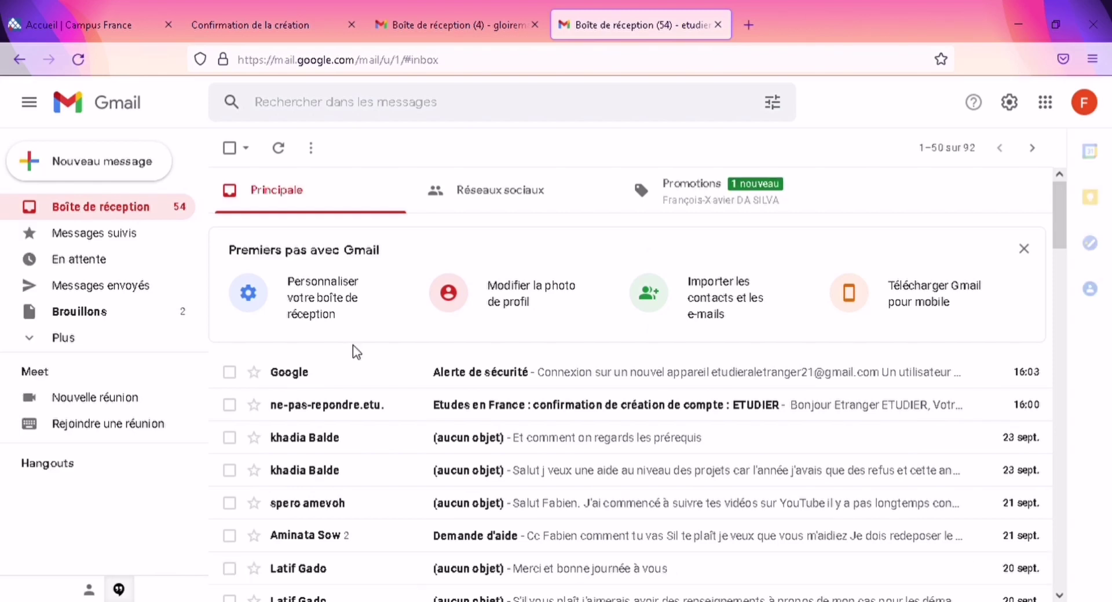
# Step: Open the 'Etudes en France : confirmation de création de compte' e-mail in Gmail
pyautogui.click(404, 409)
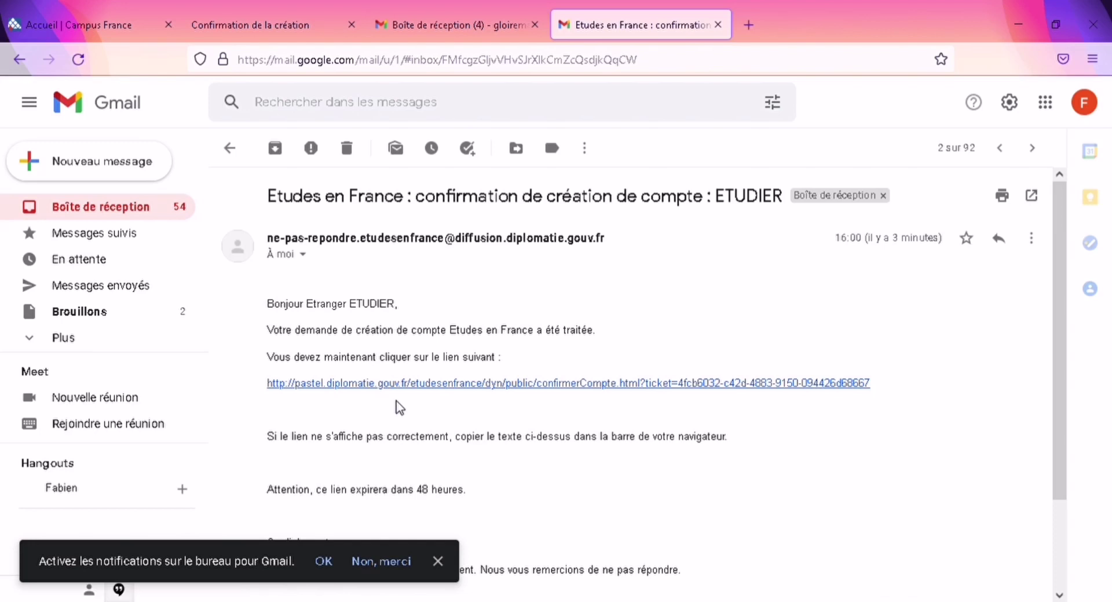
# Step: Follow the activation link and enter the account e-mail address
pyautogui.click(419, 384)
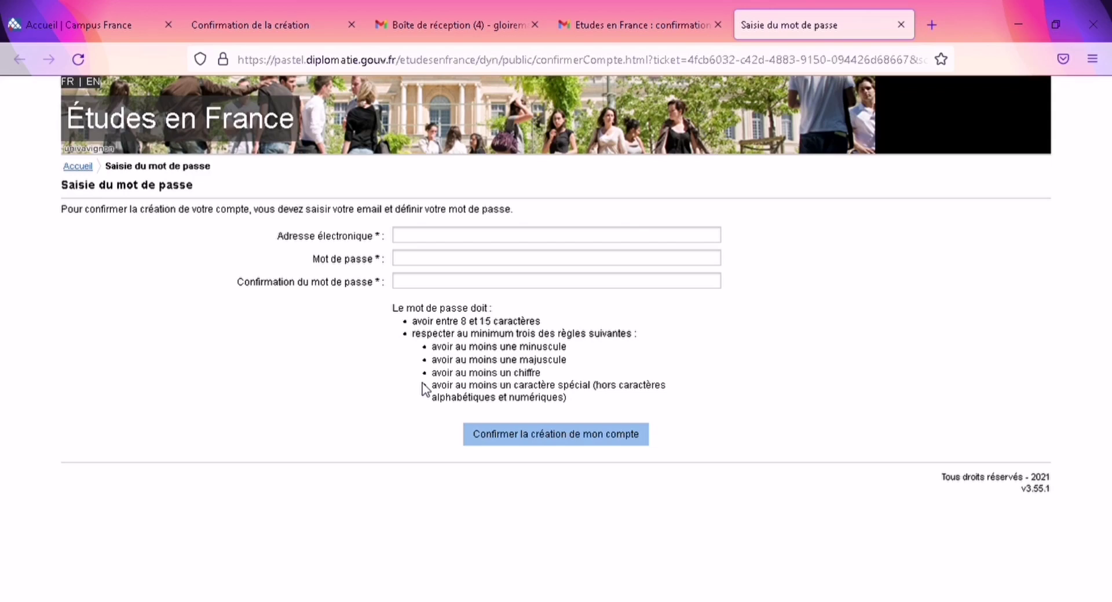
pyautogui.click(490, 238)
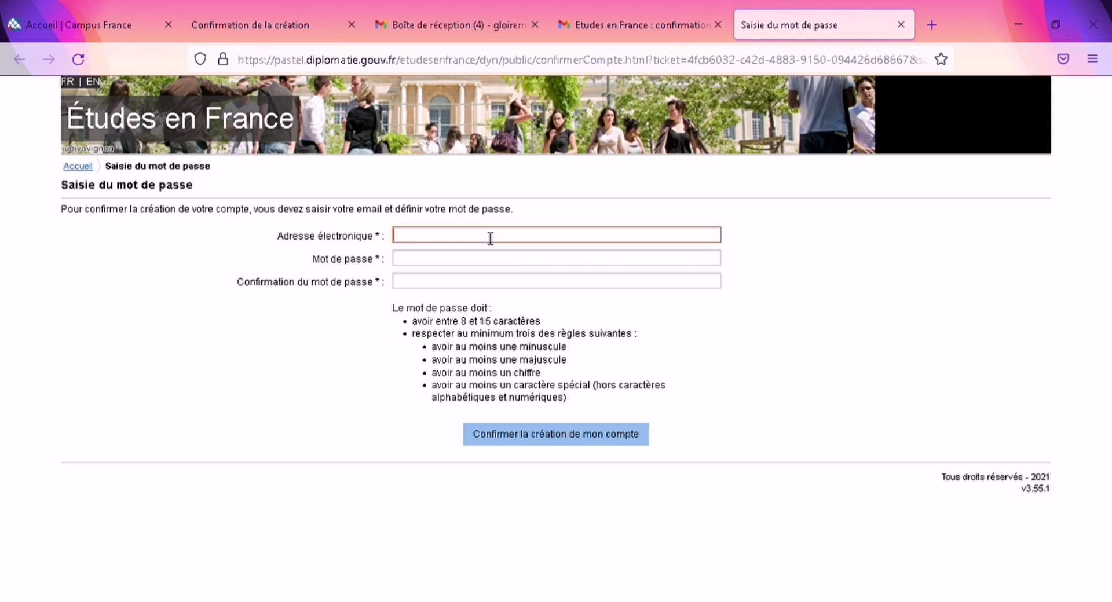
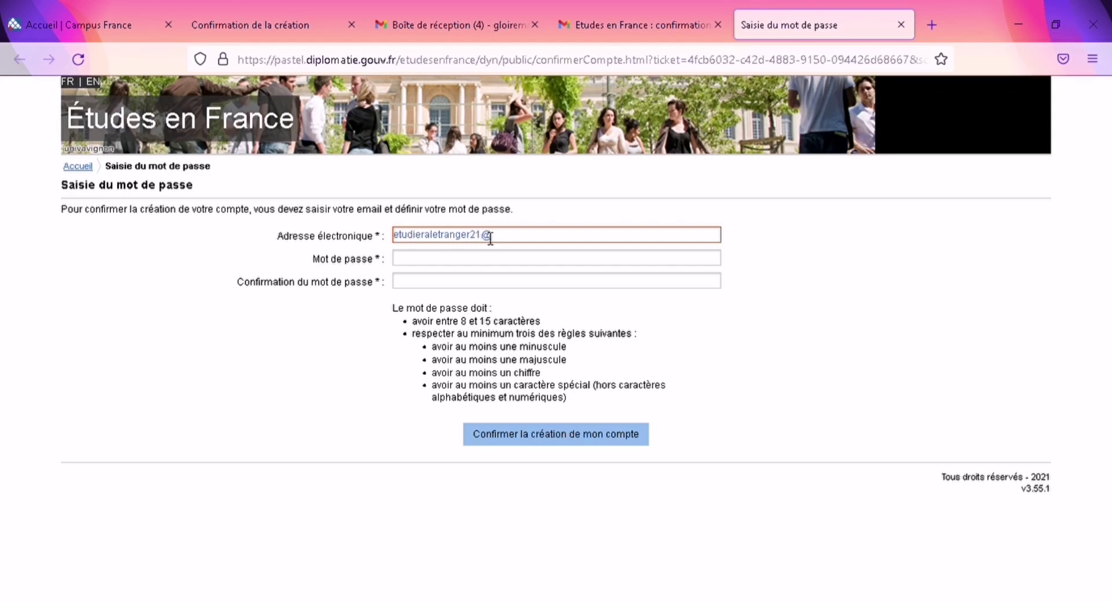
# Step: Set a matching password and confirmation, then confirm the account creation
pyautogui.click(465, 260)
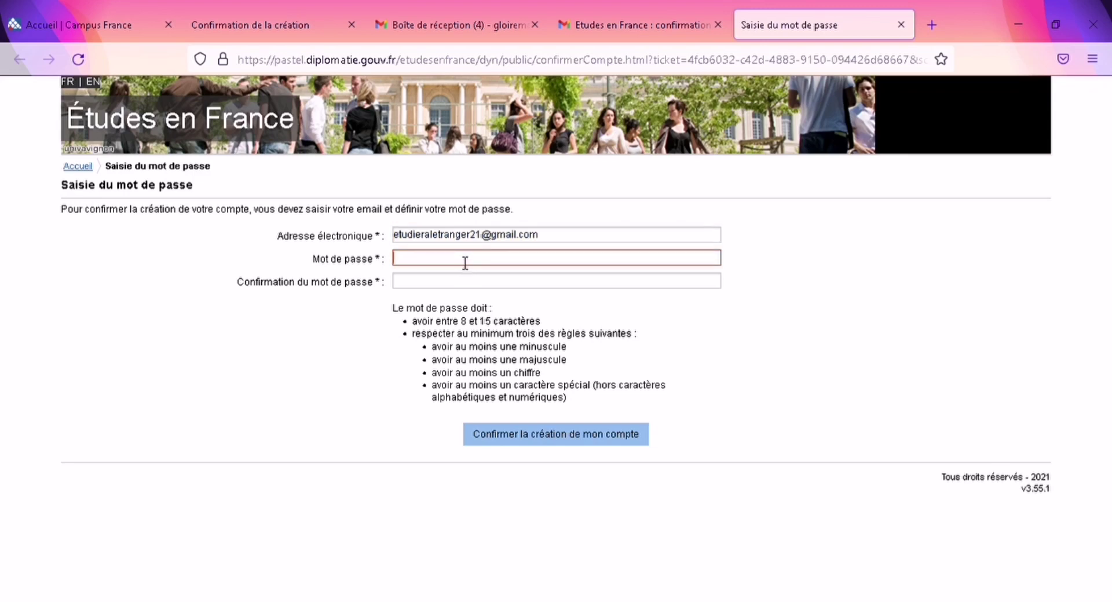
pyautogui.write('•••••')
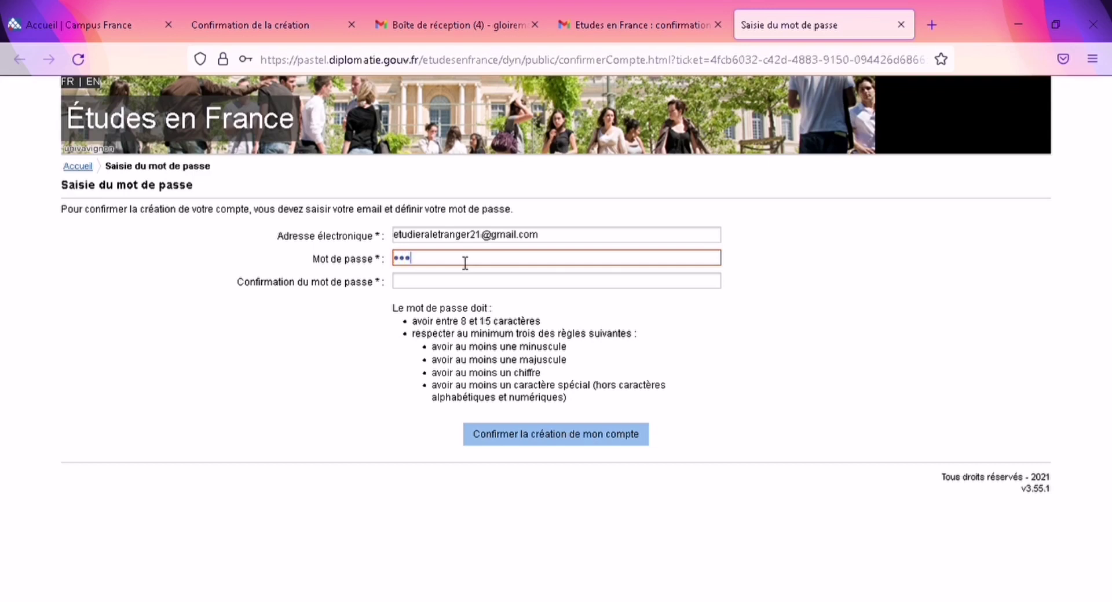
pyautogui.write('•')
pyautogui.click(456, 283)
pyautogui.click(449, 261)
pyautogui.press('BackSpace')
pyautogui.press('BackSpace')
pyautogui.press('BackSpace')
pyautogui.press('BackSpace')
pyautogui.press('BackSpace')
pyautogui.press('BackSpace')
pyautogui.write('•••••••')
pyautogui.click(450, 282)
pyautogui.write('•••••••')
pyautogui.press('BackSpace')
pyautogui.press('BackSpace')
pyautogui.press('BackSpace')
pyautogui.press('BackSpace')
pyautogui.press('BackSpace')
pyautogui.press('BackSpace')
pyautogui.press('BackSpace')
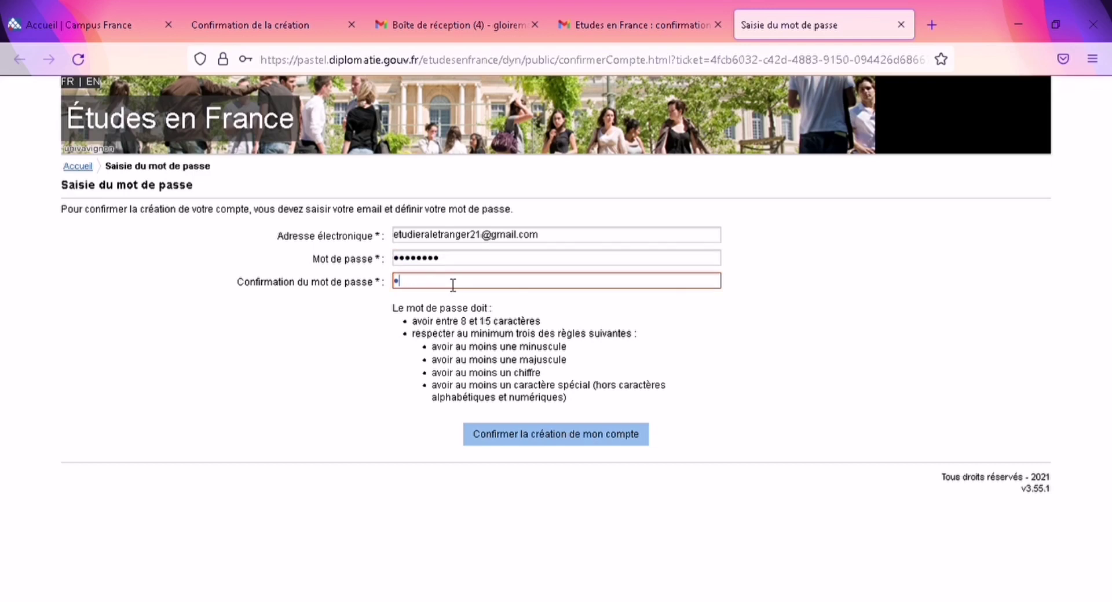
pyautogui.write('••••••••')
pyautogui.click(516, 441)
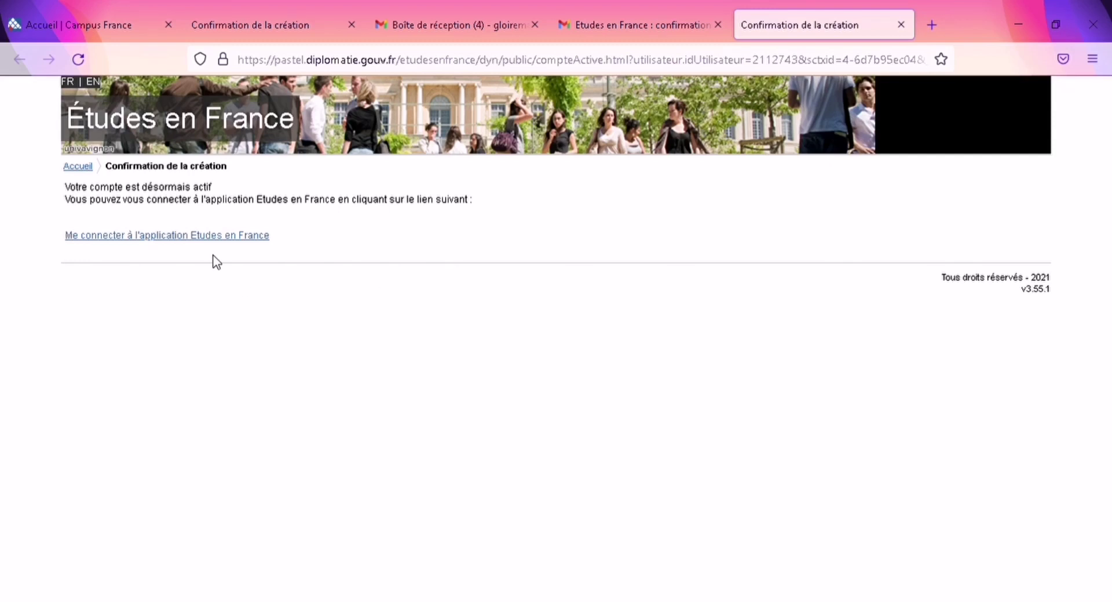
# Step: Follow the activation page's link to the Études en France login page
pyautogui.click(188, 239)
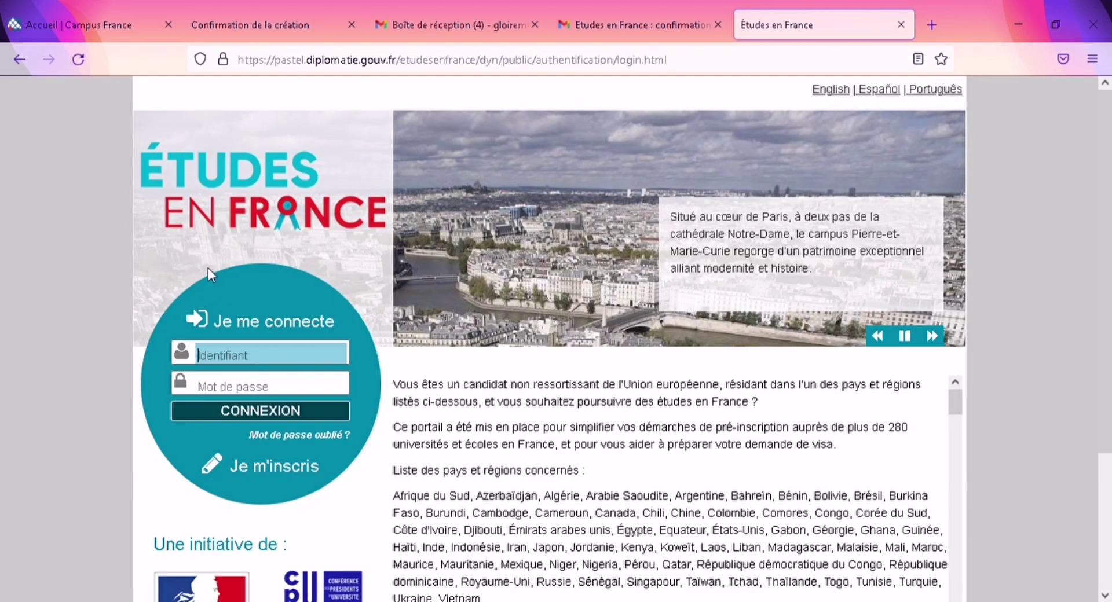
# Step: Re-enter the account e-mail and password and sign in with CONNEXION
pyautogui.press('Return')
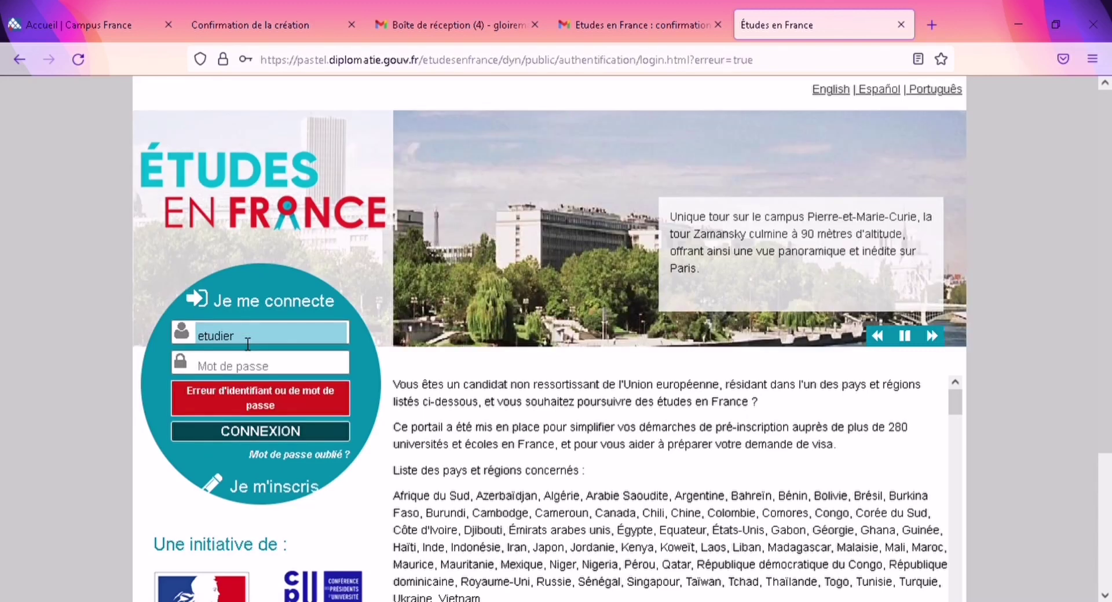
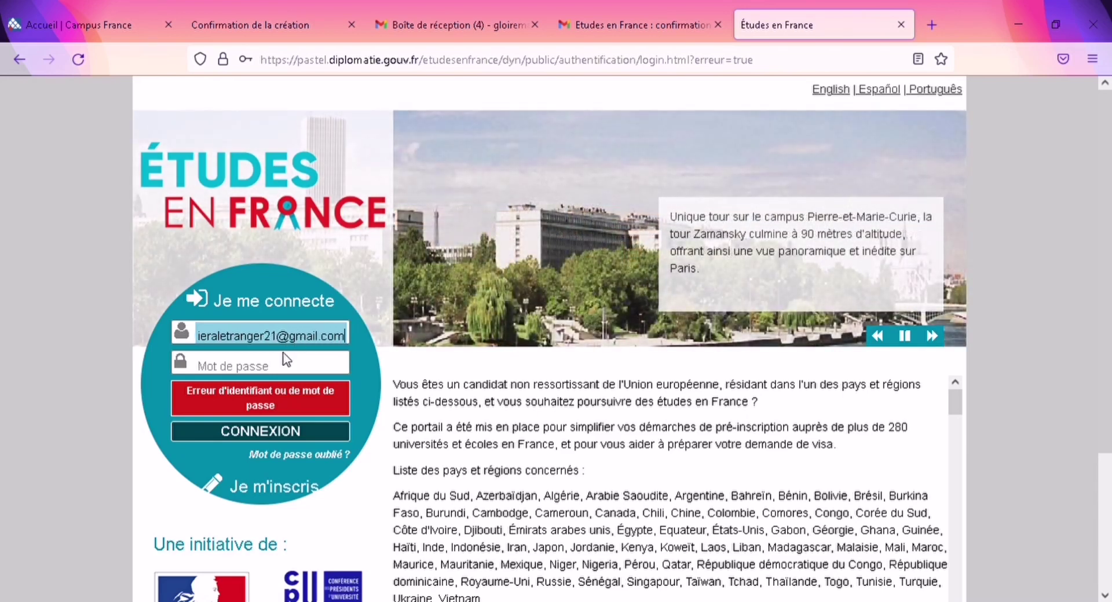
pyautogui.click(285, 366)
pyautogui.write('••••••')
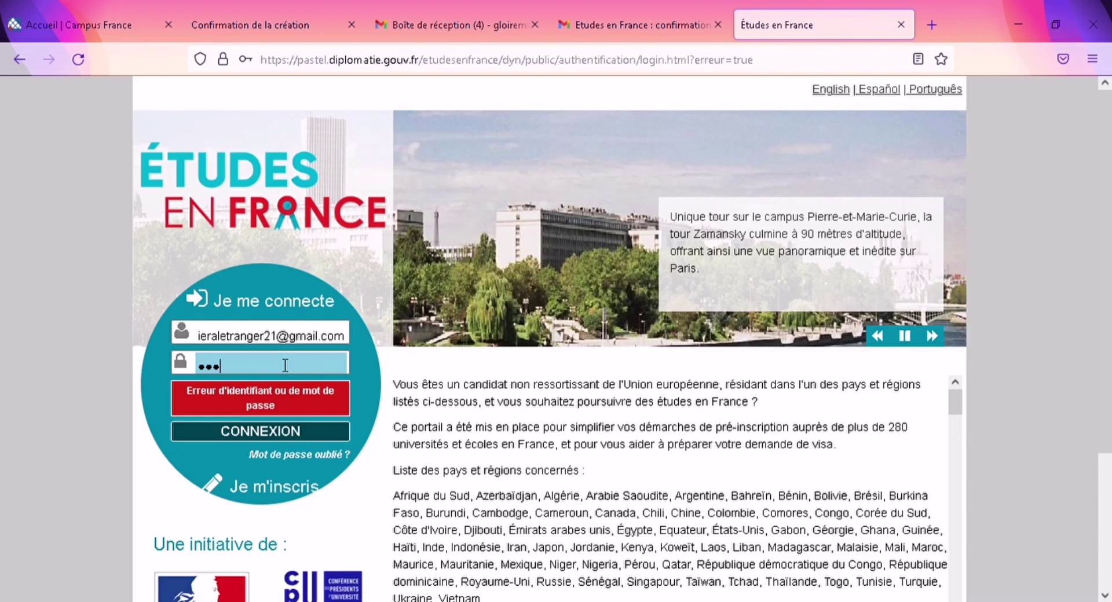
pyautogui.write('••')
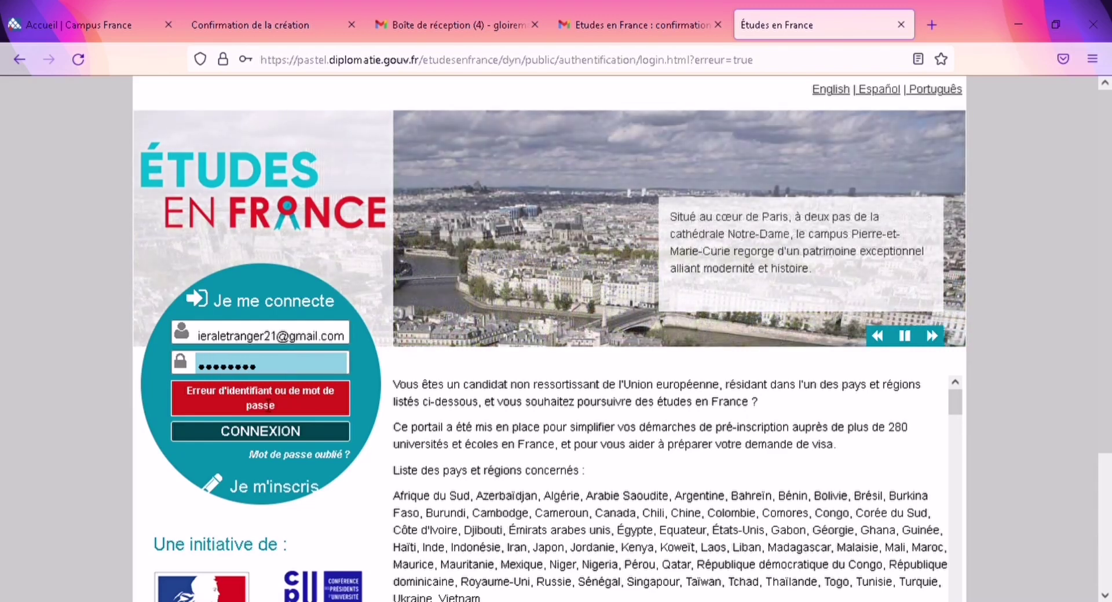
pyautogui.click(250, 432)
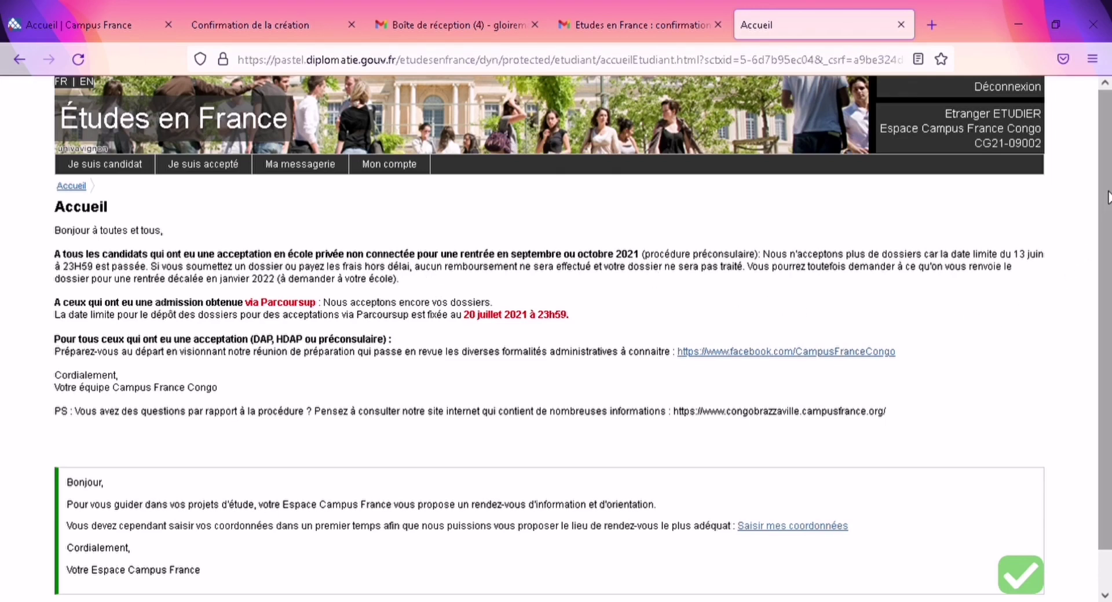
# Step: Look over the Accueil announcements, then open the Je suis candidat area
pyautogui.scroll(-1, 1108, 278)
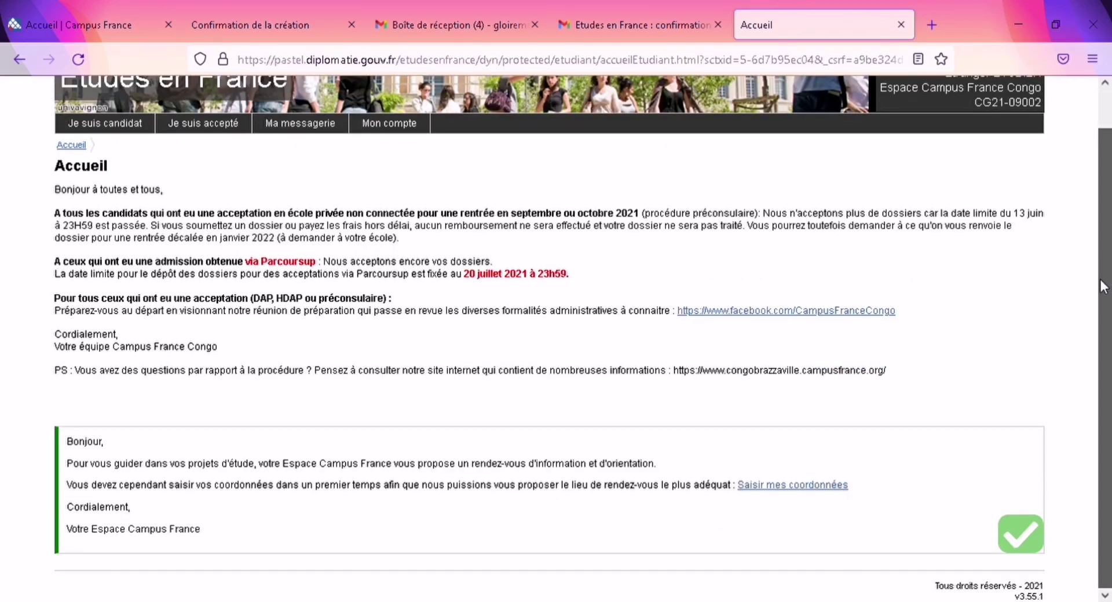
pyautogui.scroll(1, 1107, 266)
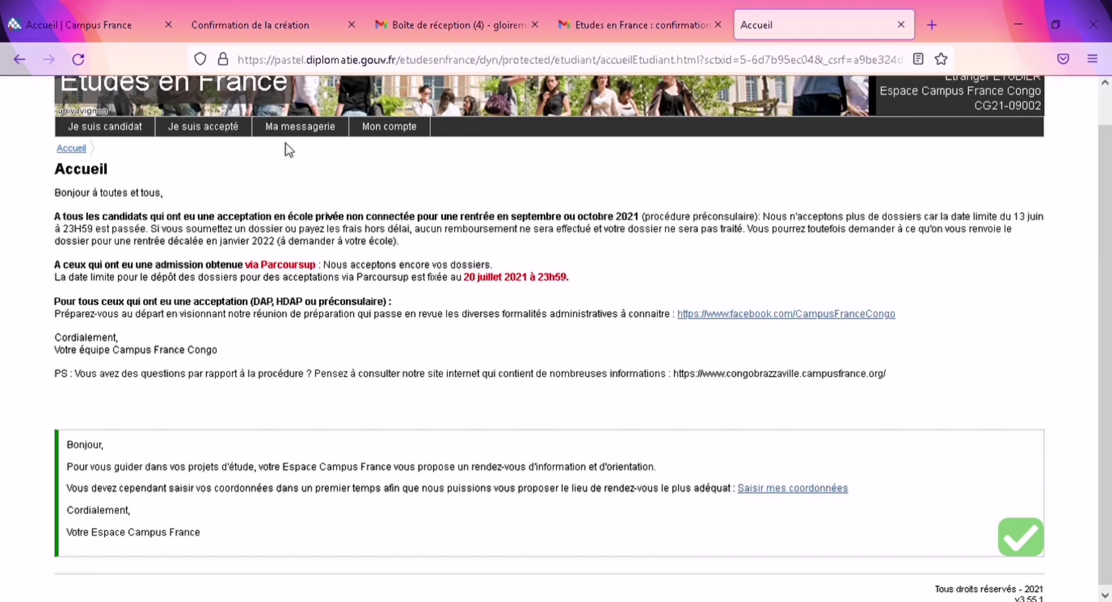
pyautogui.click(132, 129)
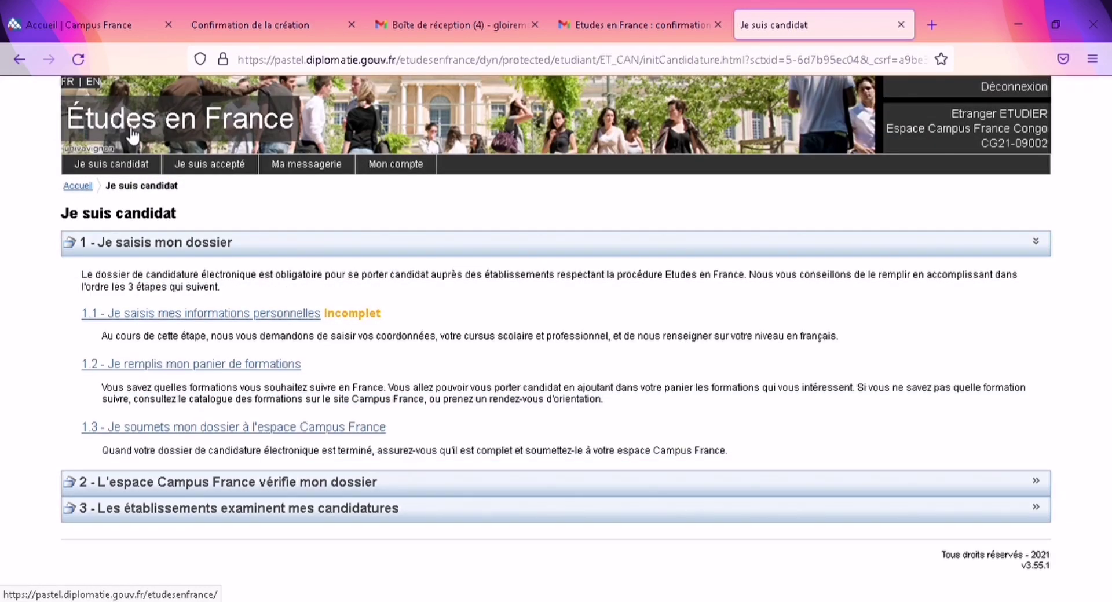
# Step: Open step 1.1 personal information and review the expanded Ma situation personnelle actuelle section
pyautogui.click(207, 314)
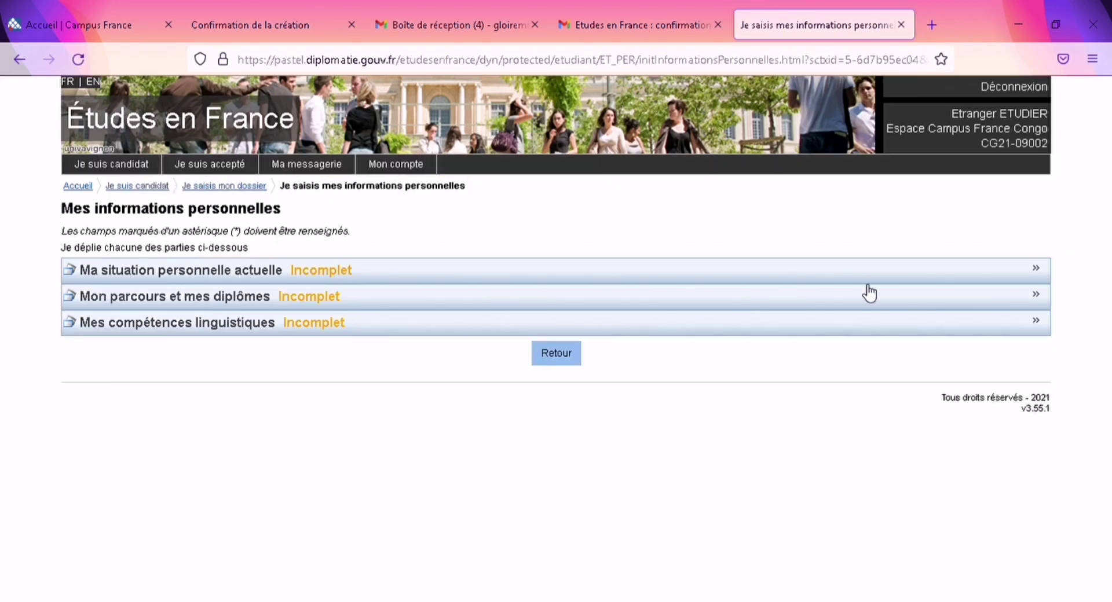
pyautogui.click(1038, 270)
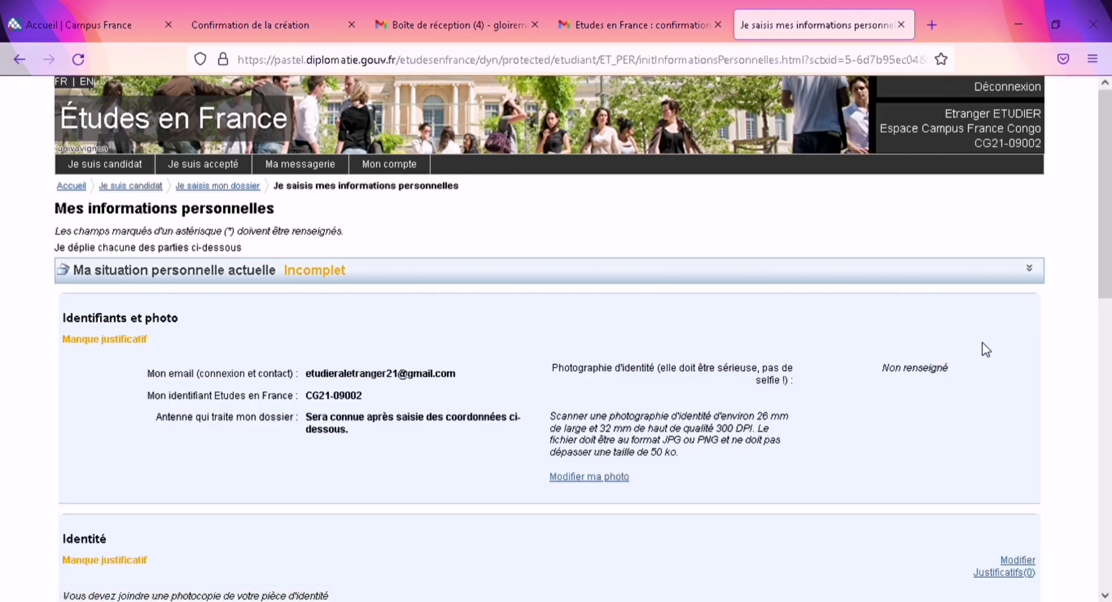
pyautogui.moveTo(1102, 168); pyautogui.dragTo(1110, 487)
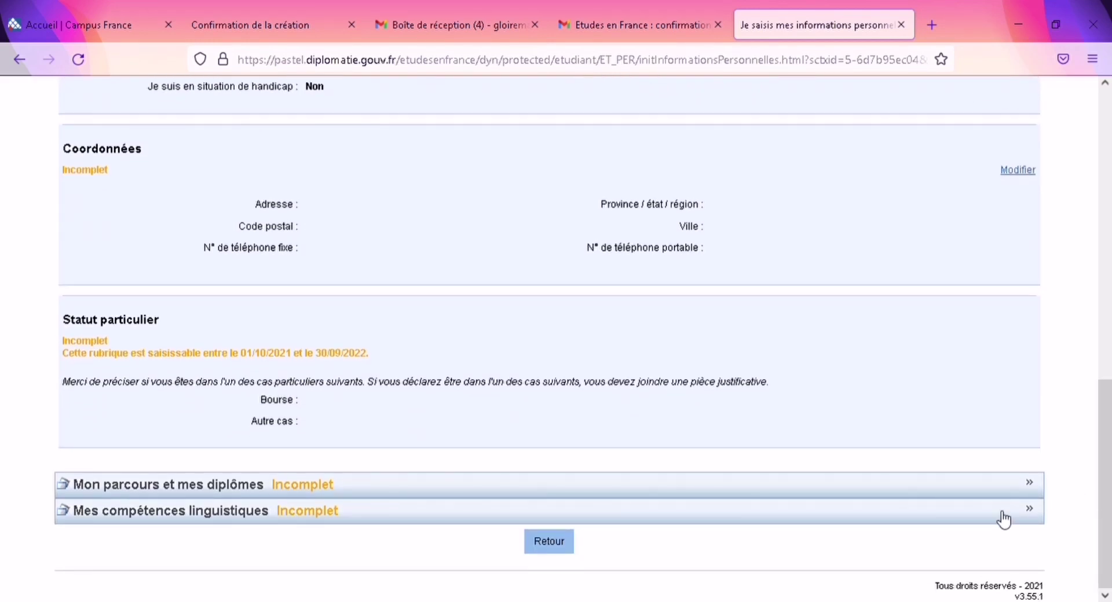
pyautogui.moveTo(1109, 480); pyautogui.dragTo(1091, 515)
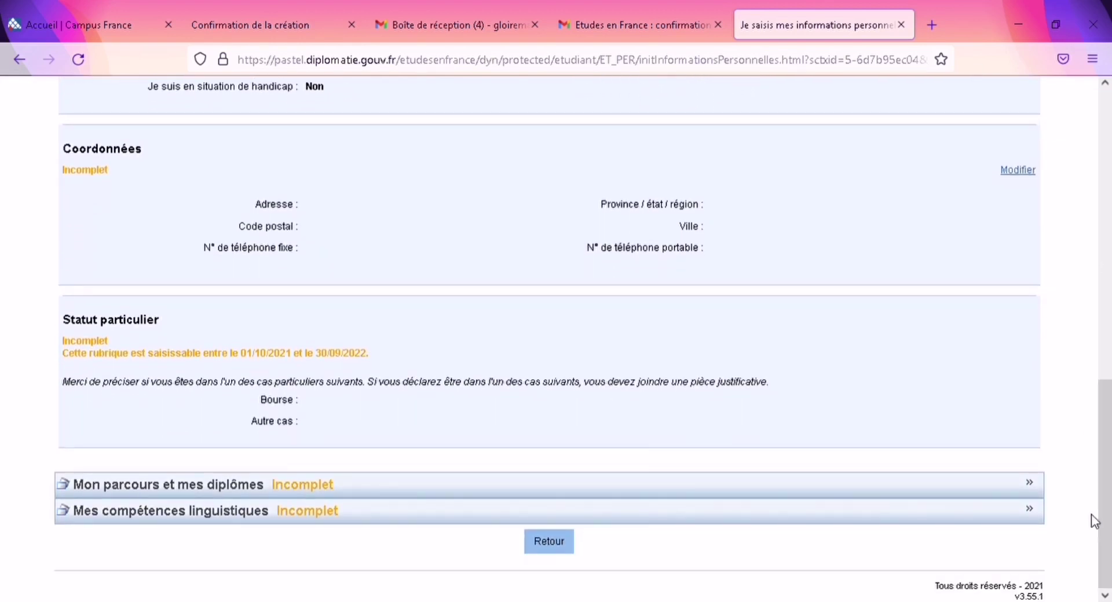
# Step: Expand Mon parcours et mes diplômes and start, then cancel, adding a higher-education year
pyautogui.click(1037, 489)
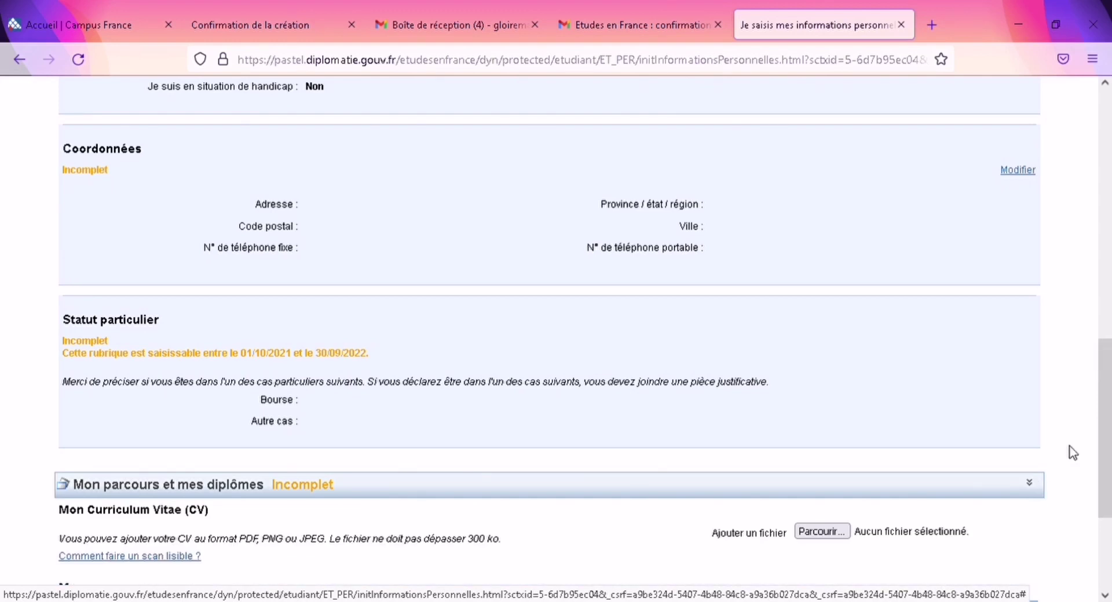
pyautogui.scroll(-1, 1091, 493)
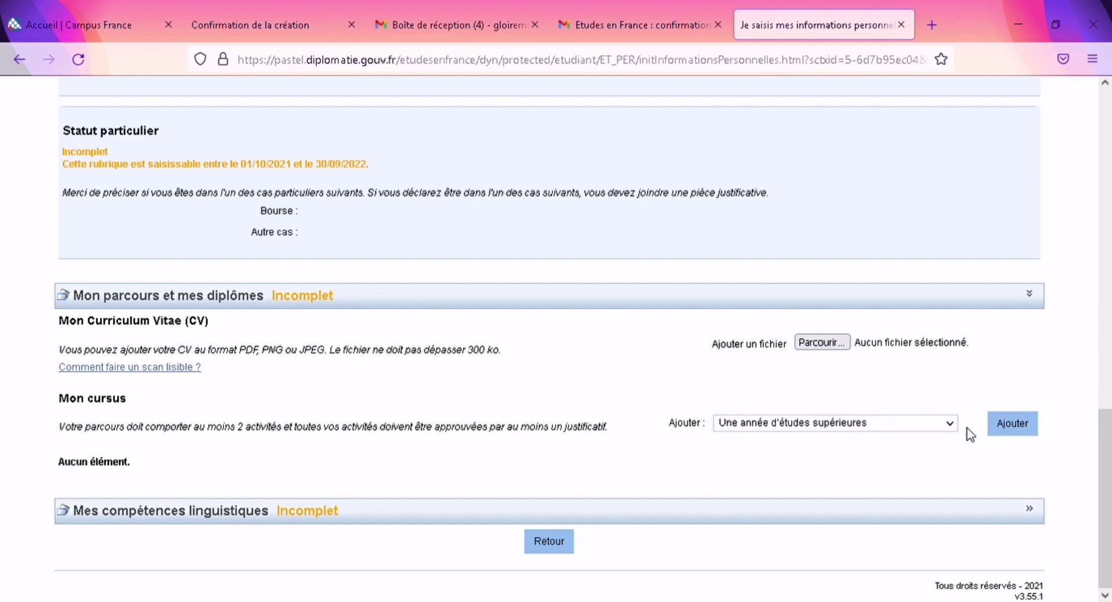
pyautogui.click(1009, 430)
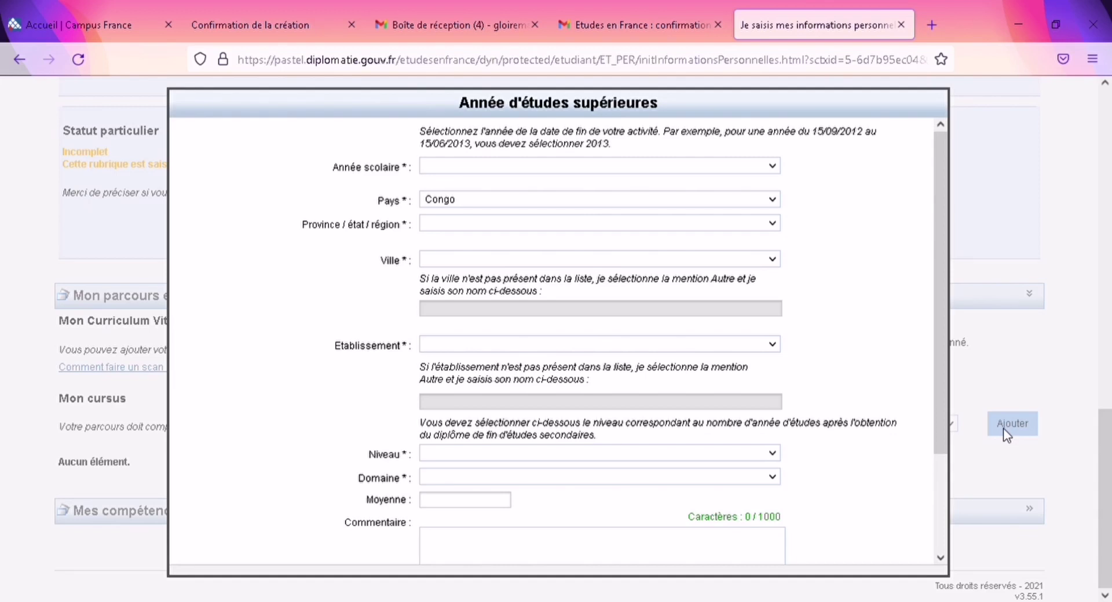
pyautogui.scroll(-1, 941, 541)
pyautogui.scroll(-3, 939, 542)
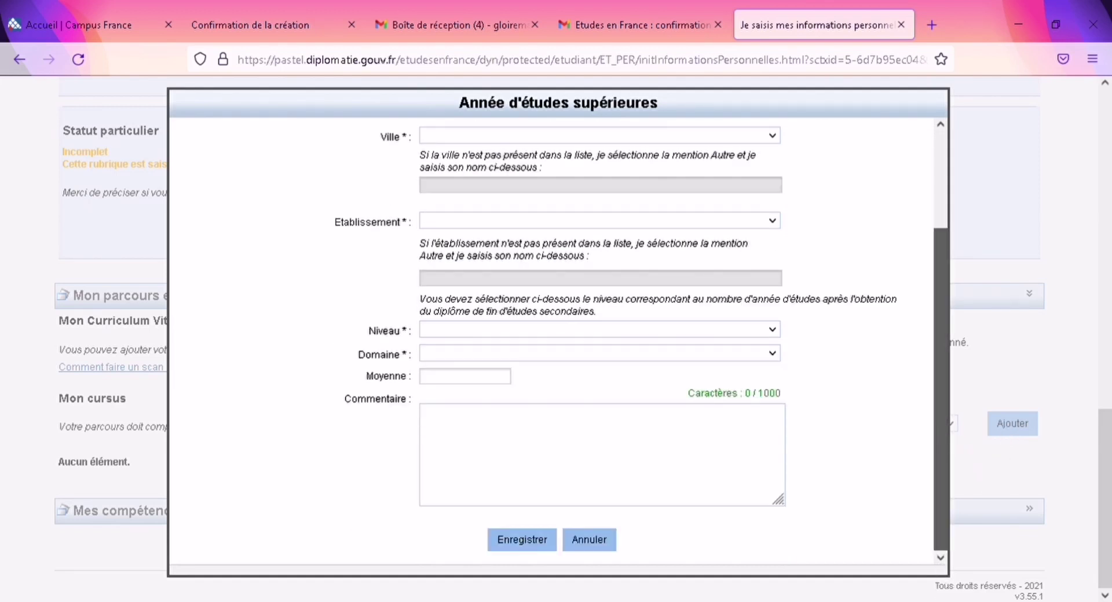
pyautogui.click(583, 544)
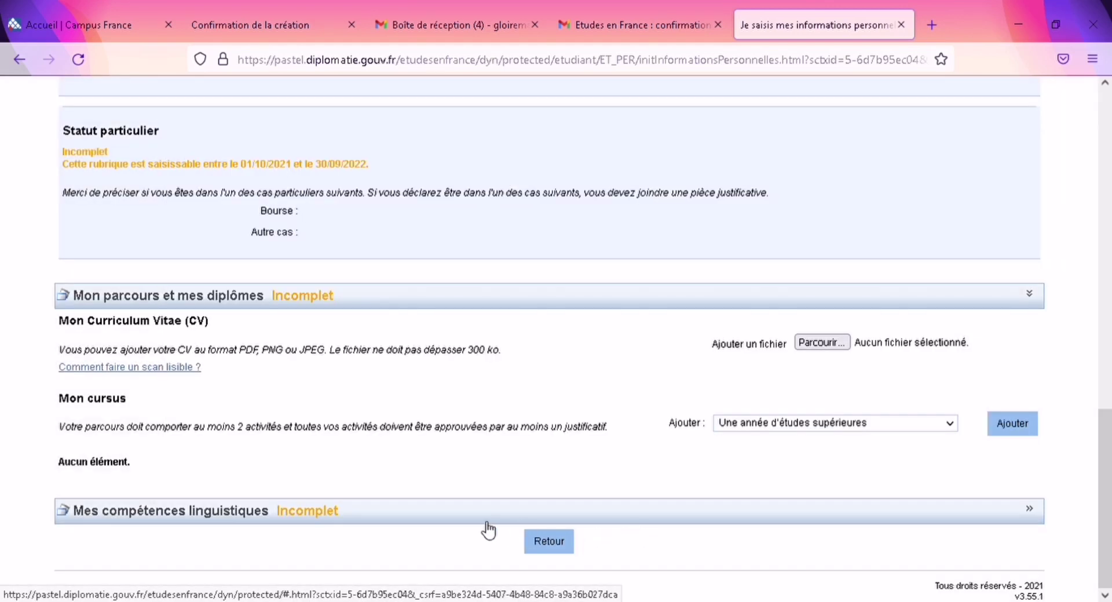
# Step: Expand Mes compétences linguistiques and start, then cancel, a TCF SO + TCF test entry
pyautogui.click(1041, 519)
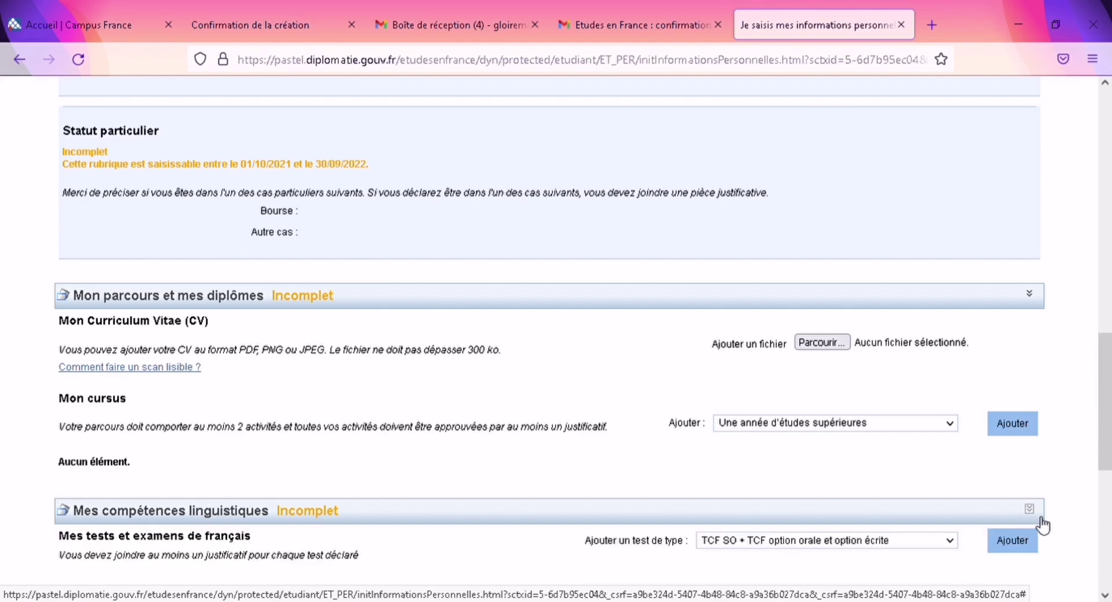
pyautogui.moveTo(1106, 402); pyautogui.dragTo(1108, 466)
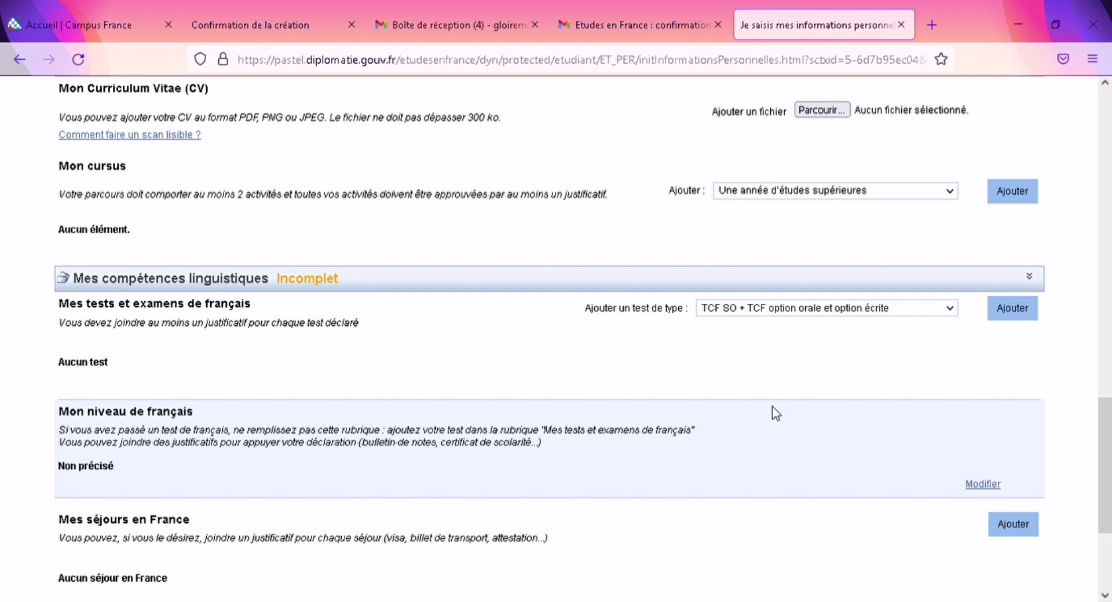
pyautogui.click(1000, 311)
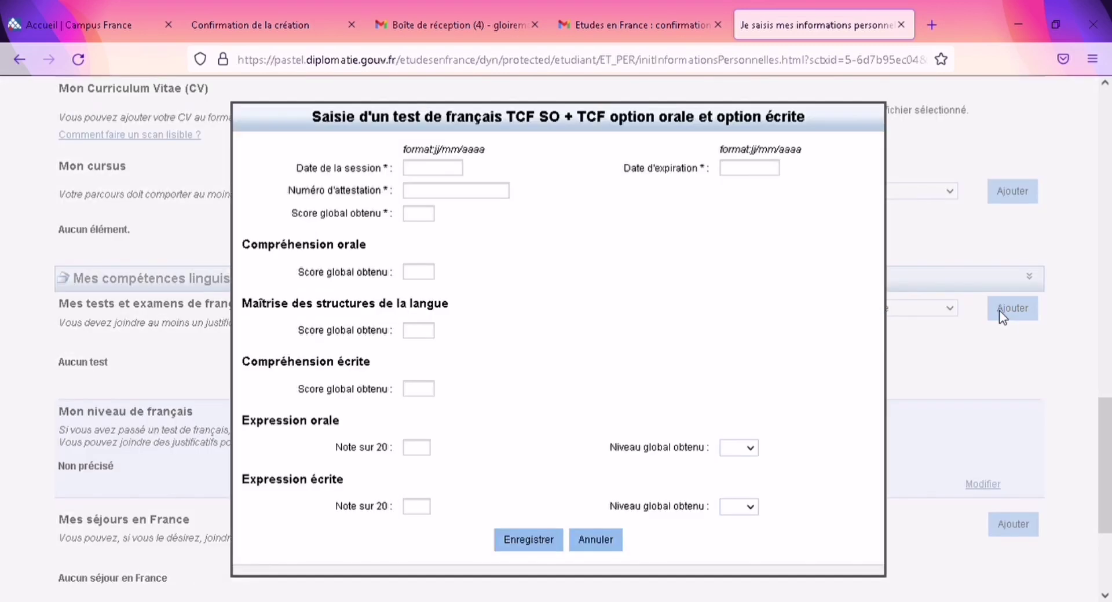
pyautogui.click(595, 541)
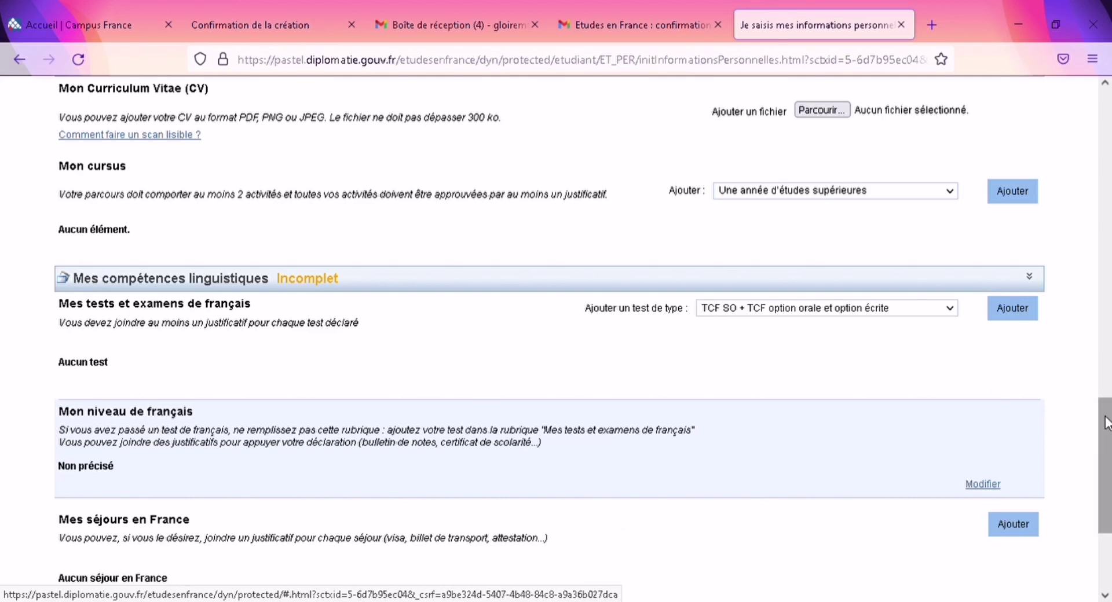
# Step: Collapse the studies-and-diplomas and language-skills sections
pyautogui.scroll(-3, 1104, 498)
pyautogui.moveTo(1103, 490); pyautogui.dragTo(1106, 312)
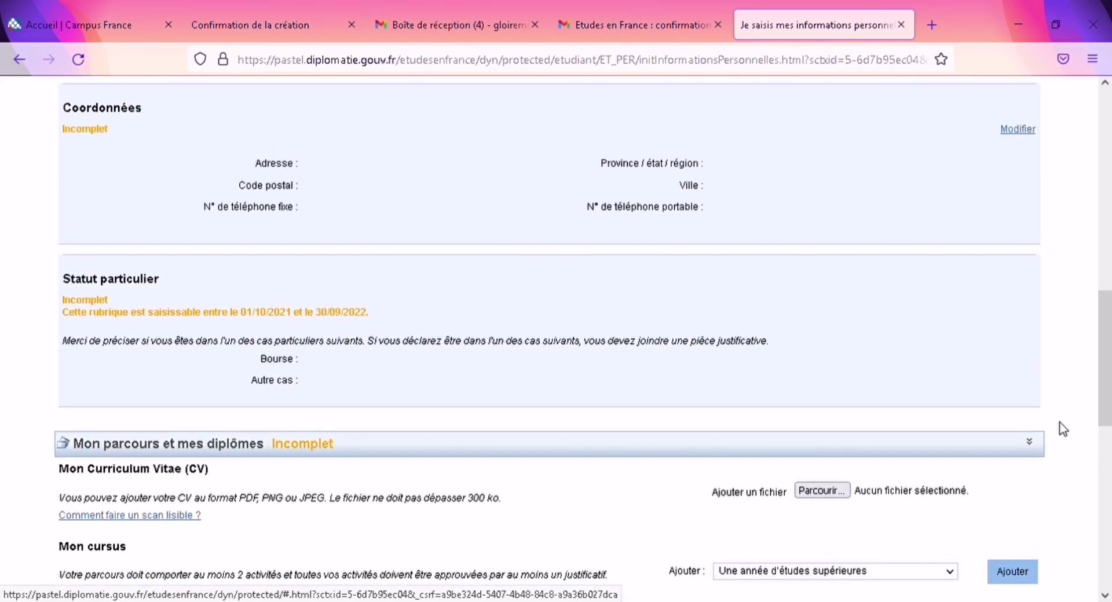
pyautogui.click(1031, 451)
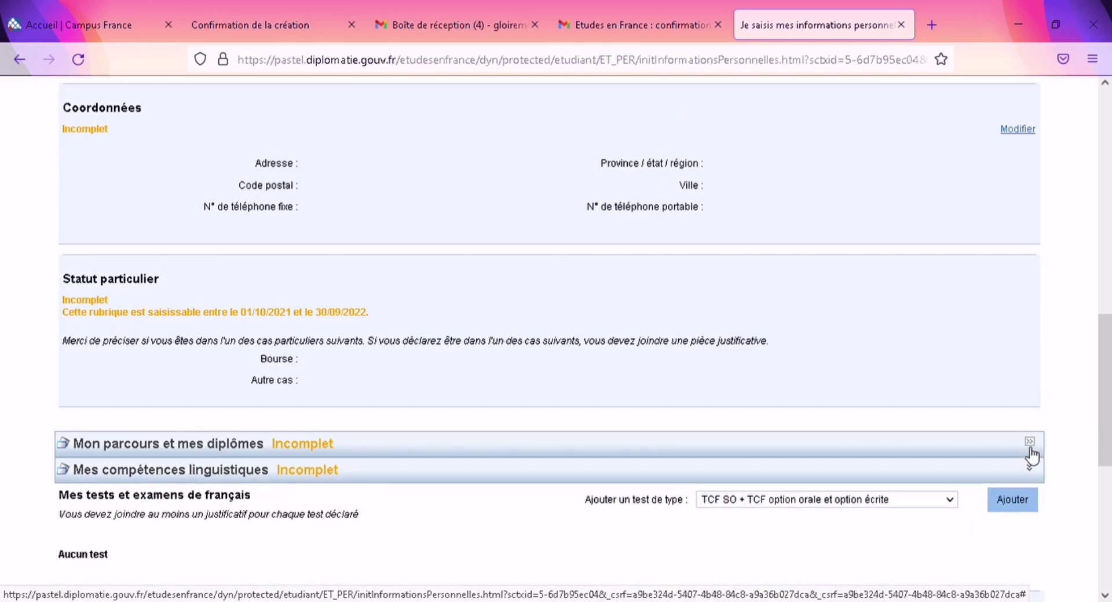
pyautogui.click(1037, 476)
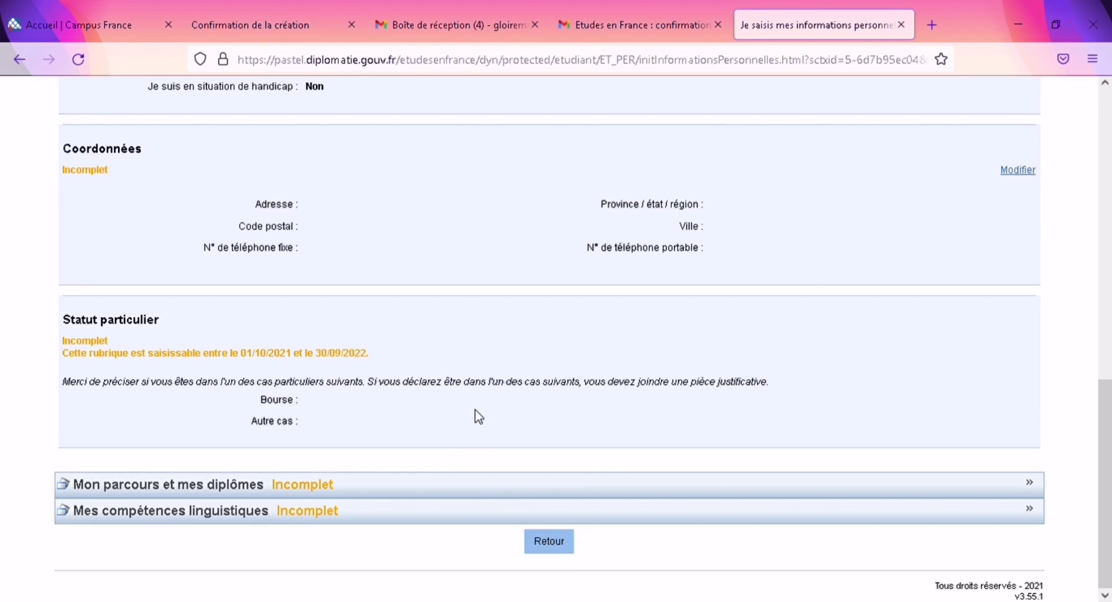
# Step: Return to the dossier steps and begin adding a formation in '1.2 - Je remplis mon panier de formations'
pyautogui.click(565, 545)
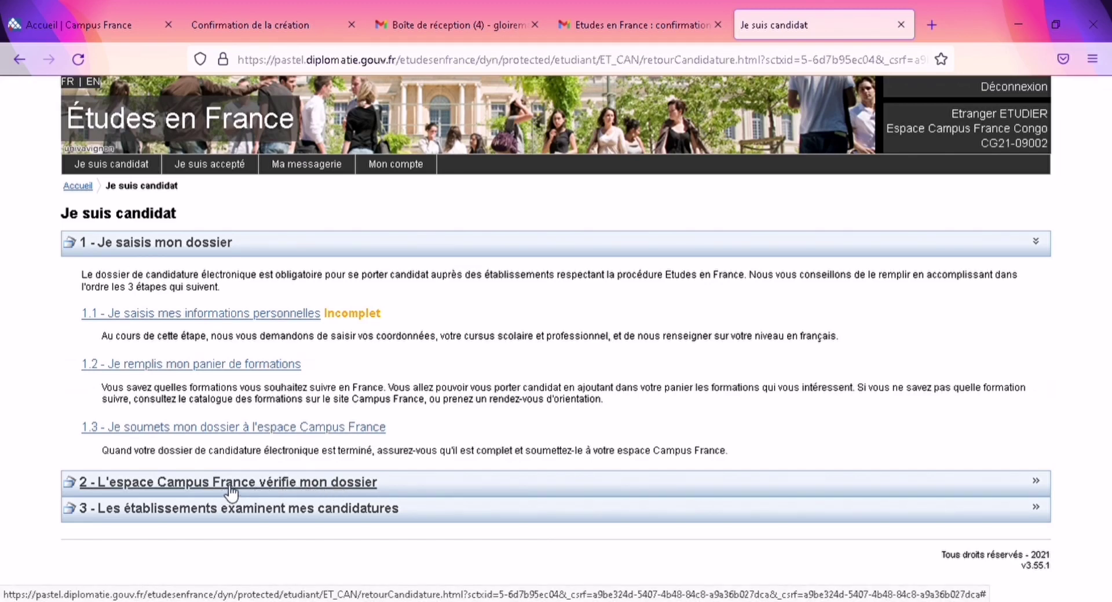
pyautogui.click(209, 365)
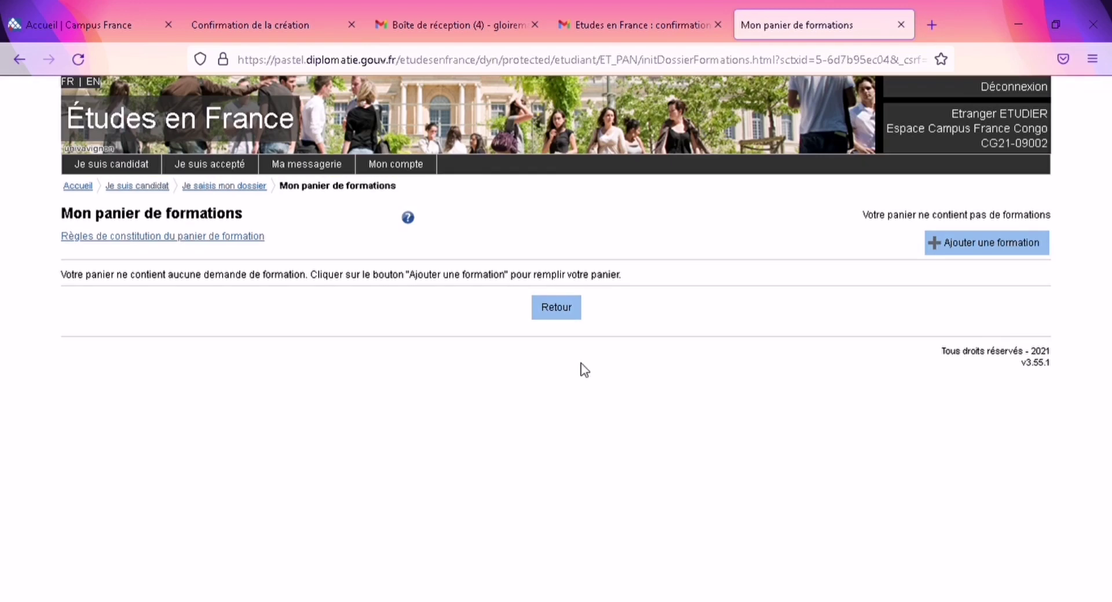
pyautogui.click(1020, 243)
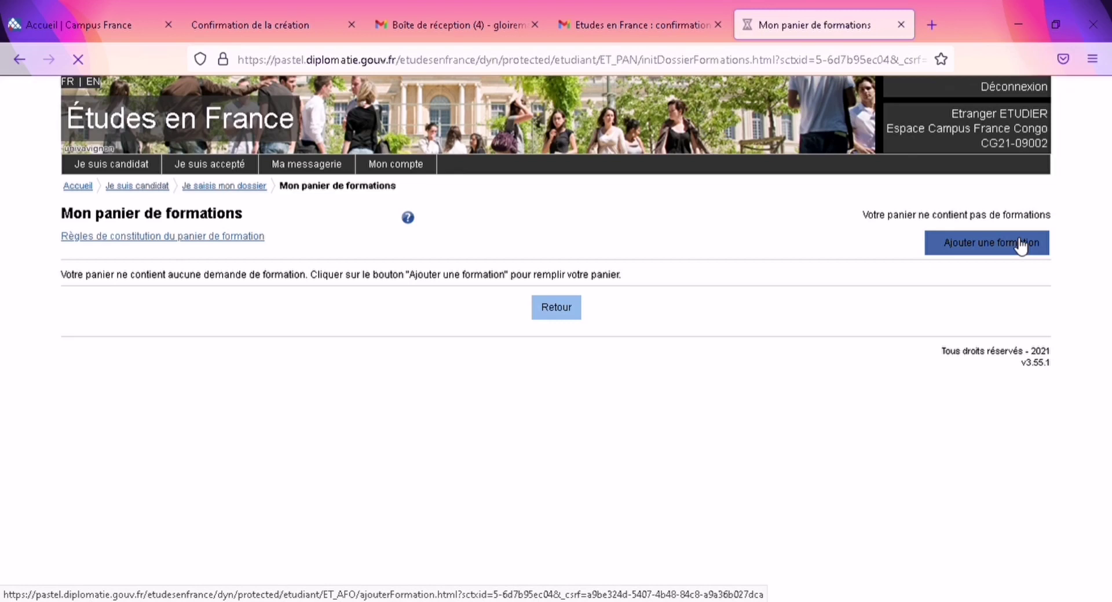